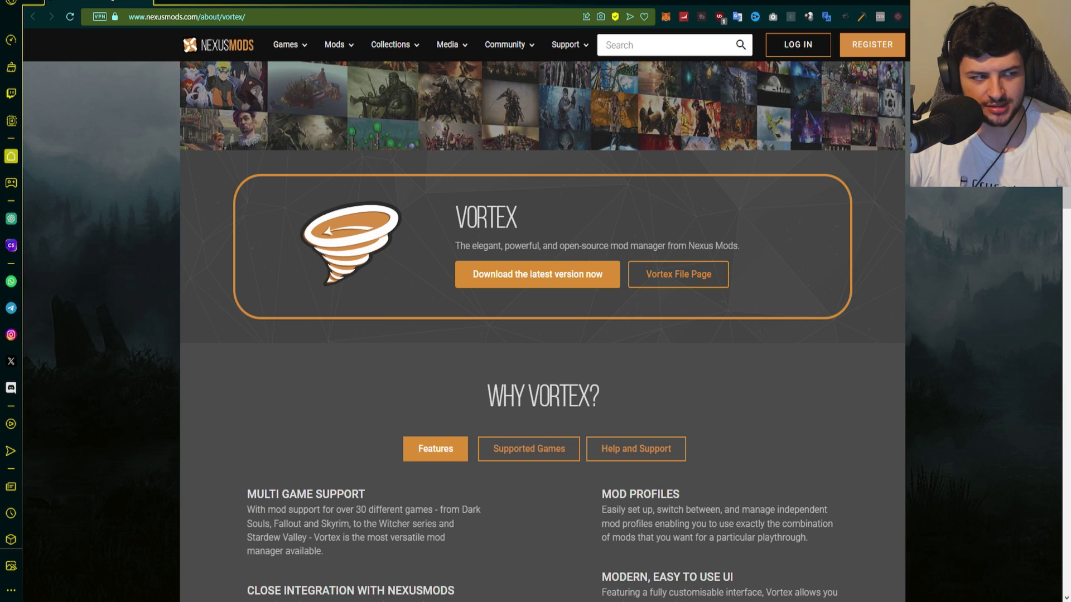
{"action": "left_click", "coordinate": [290, 45]}
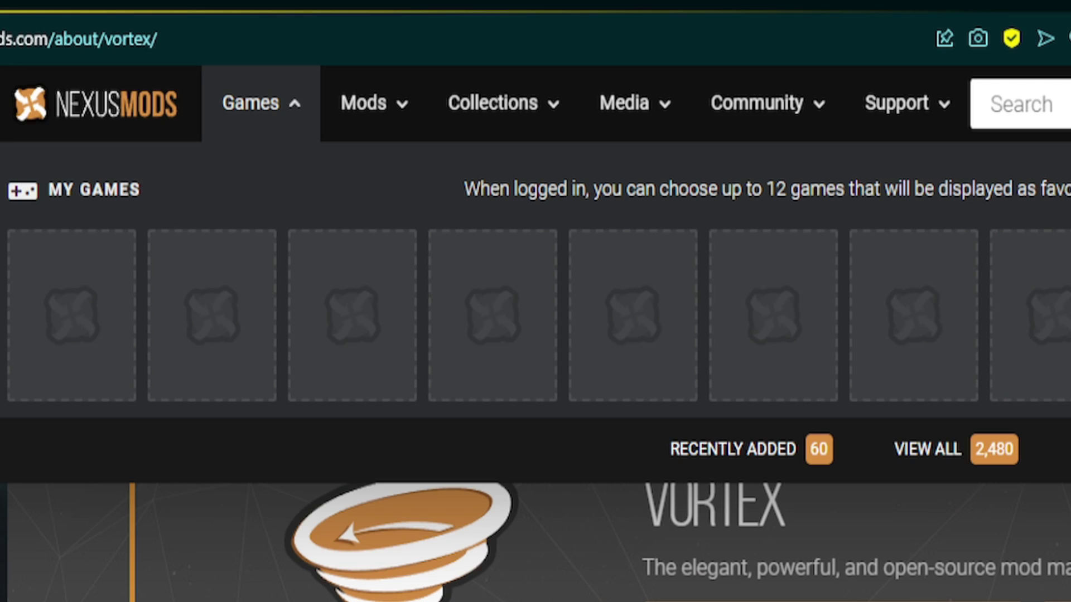
{"action": "mouse_move", "coordinate": [374, 104]}
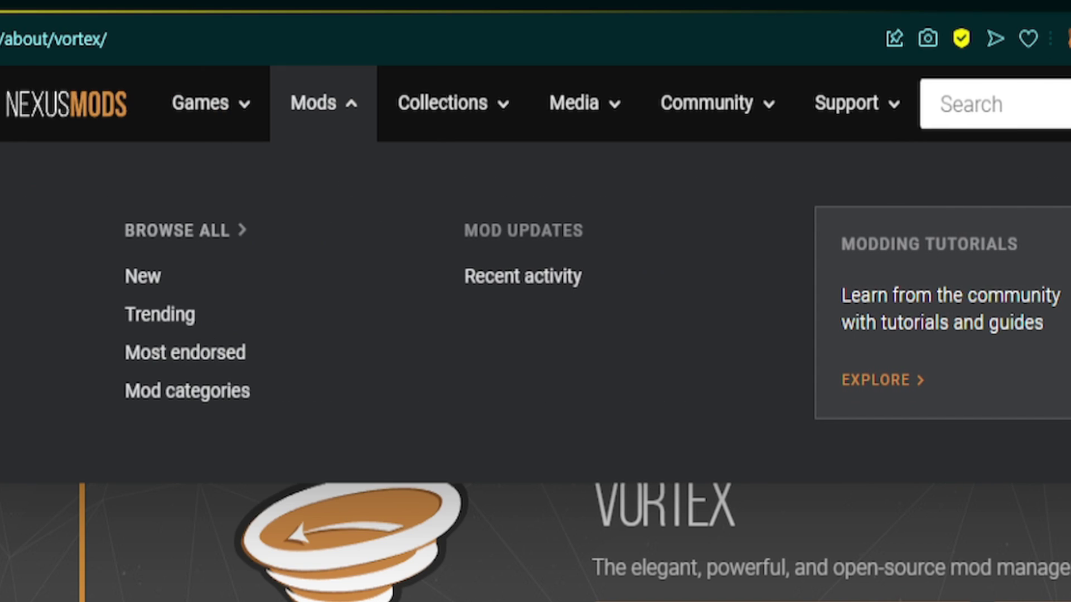
{"action": "mouse_move", "coordinate": [453, 103]}
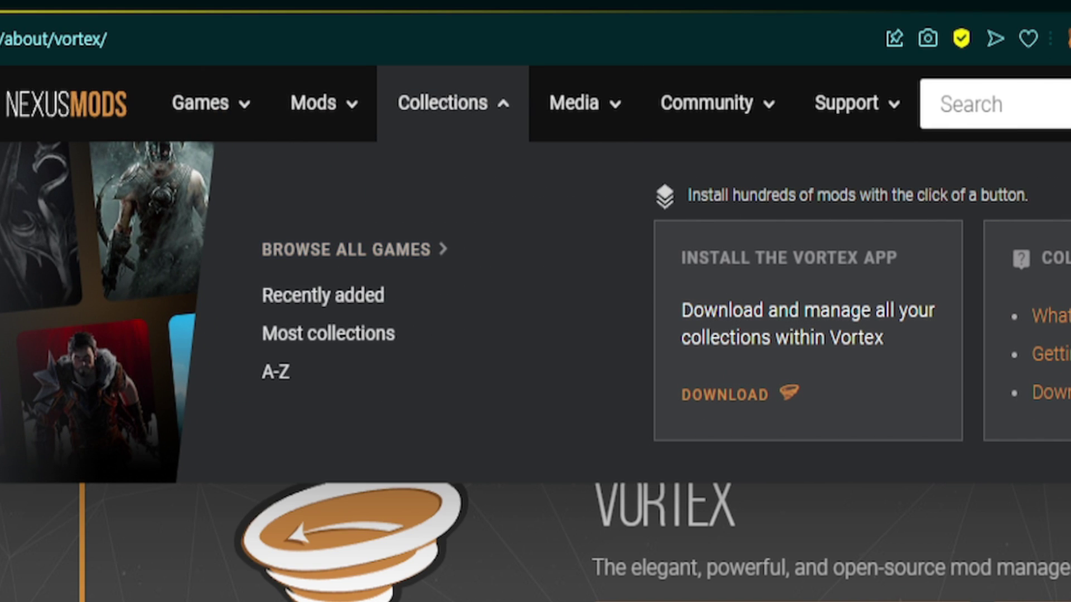
{"action": "left_click", "coordinate": [585, 103]}
{"action": "left_click", "coordinate": [714, 103]}
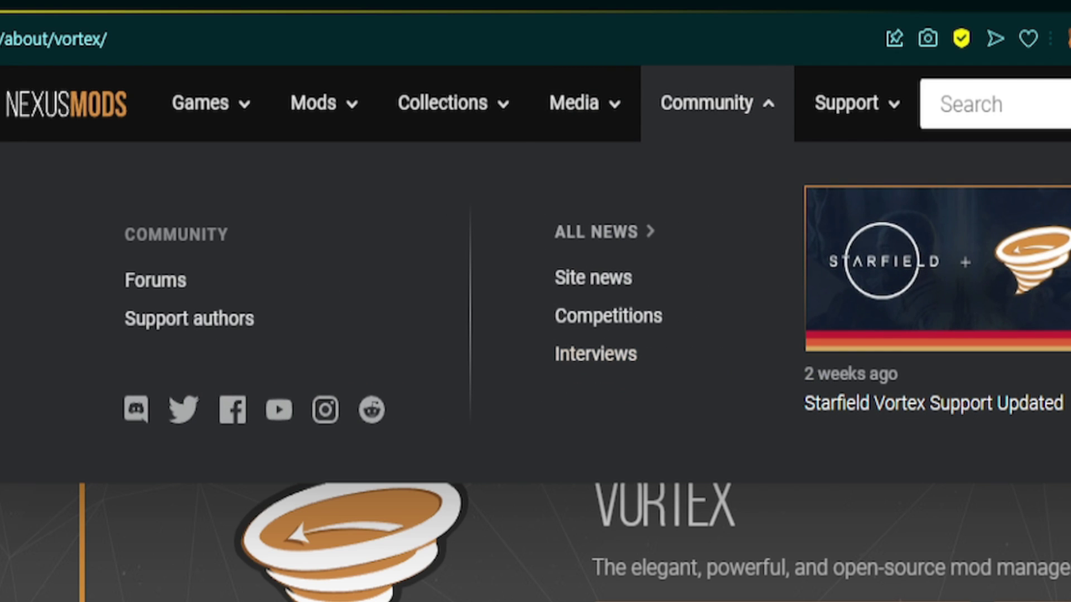
{"action": "left_click", "coordinate": [853, 103]}
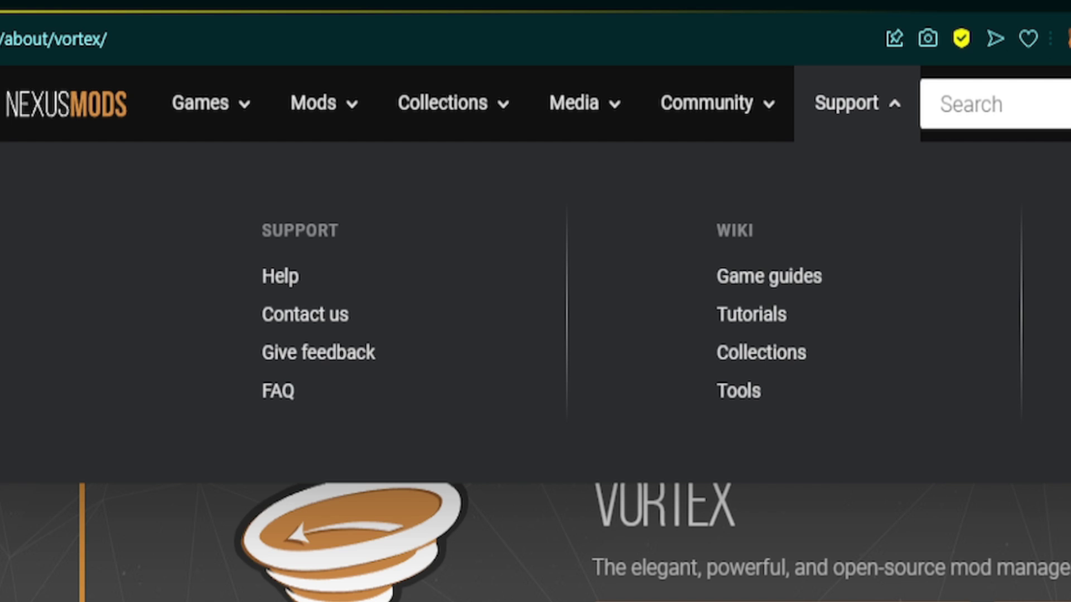
{"action": "key", "text": "Escape"}
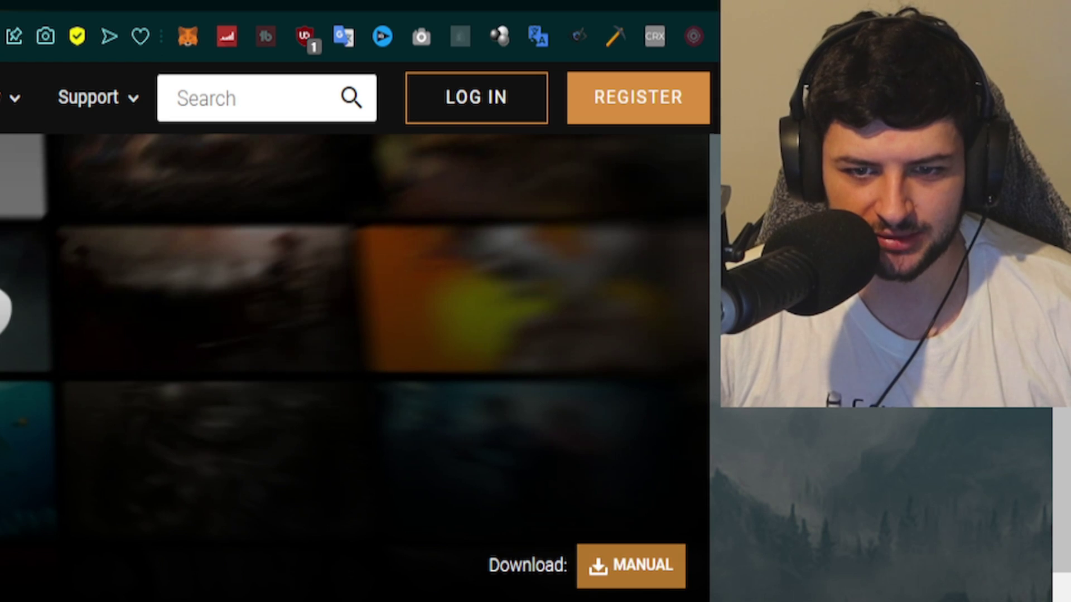
Start Vortex's manual download on Nexus Mods and dismiss the Additional files notice.
{"action": "left_click", "coordinate": [869, 259]}
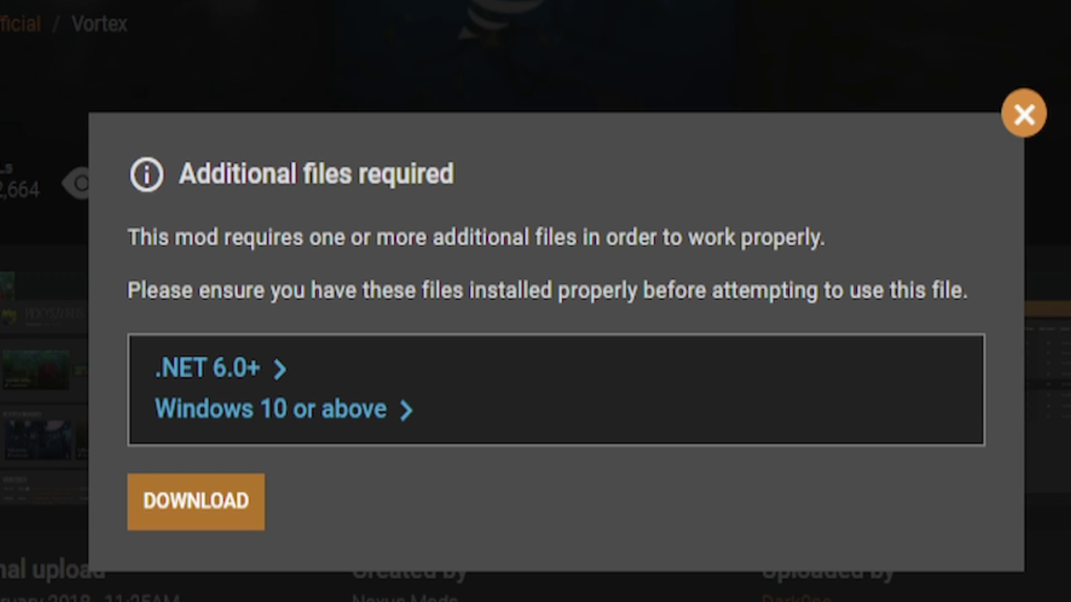
{"action": "left_click", "coordinate": [418, 371]}
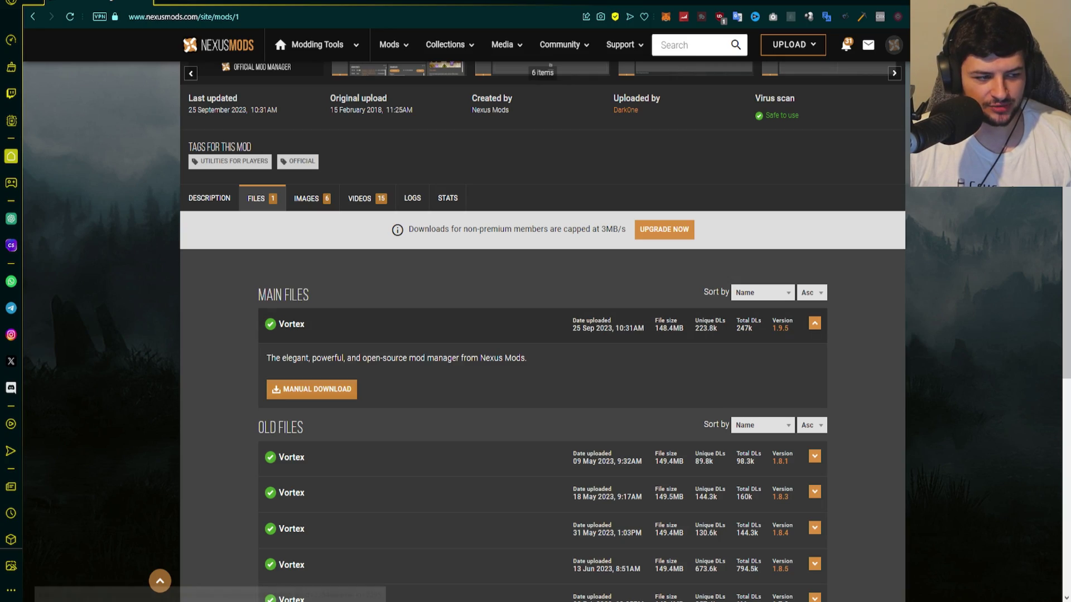
Download Vortex-1-1-9-5-1695634295.exe by Slow Download into the Downloads\DI folder.
{"action": "scroll", "coordinate": [542, 332], "scroll_direction": "down", "scroll_amount": 4}
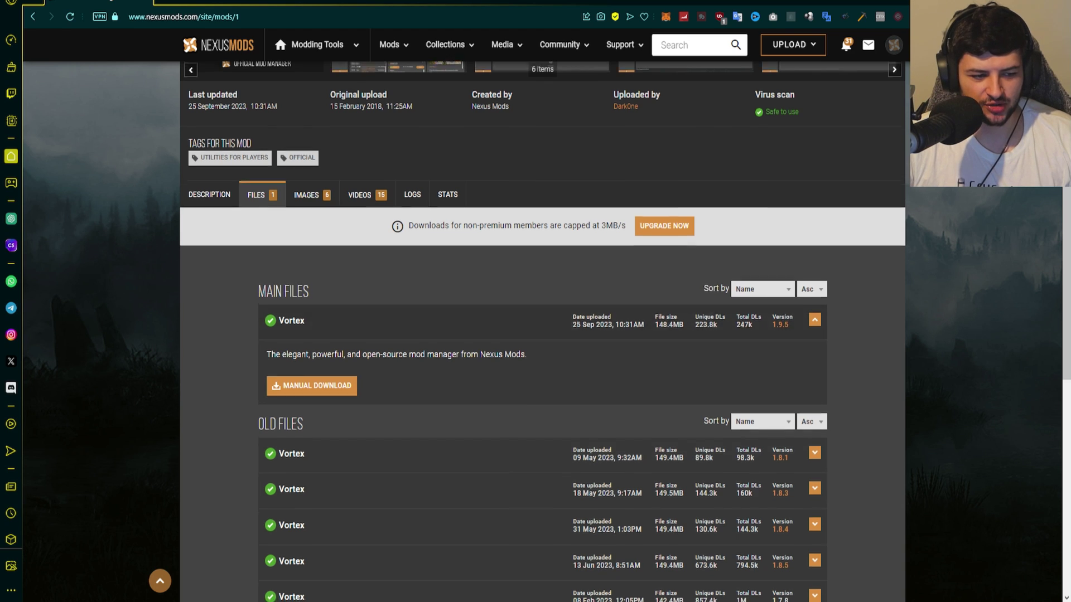
{"action": "scroll", "coordinate": [542, 332], "scroll_direction": "up", "scroll_amount": 4}
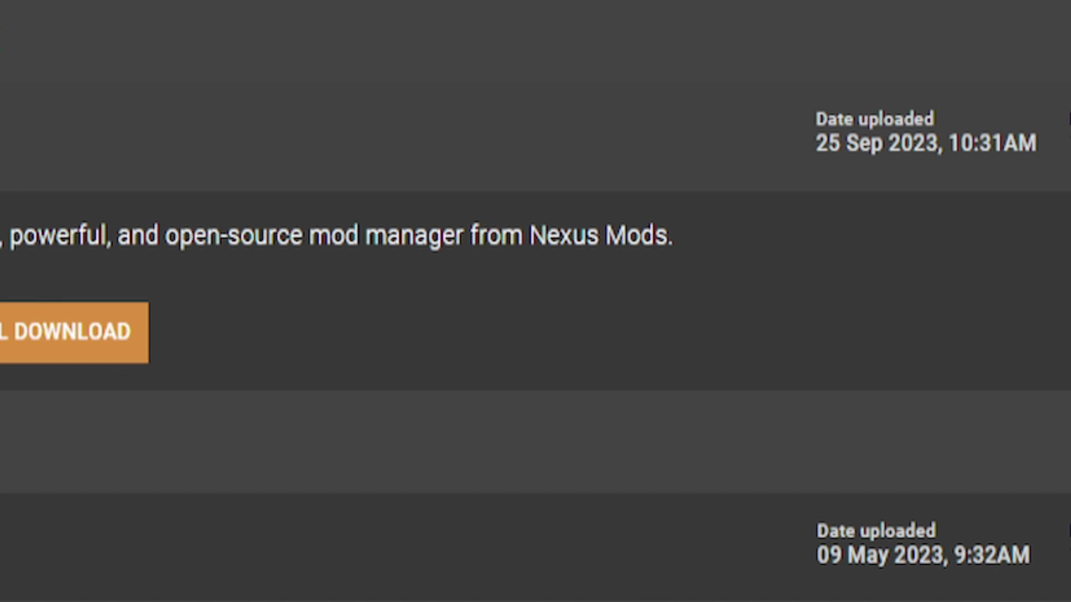
{"action": "left_click", "coordinate": [72, 333]}
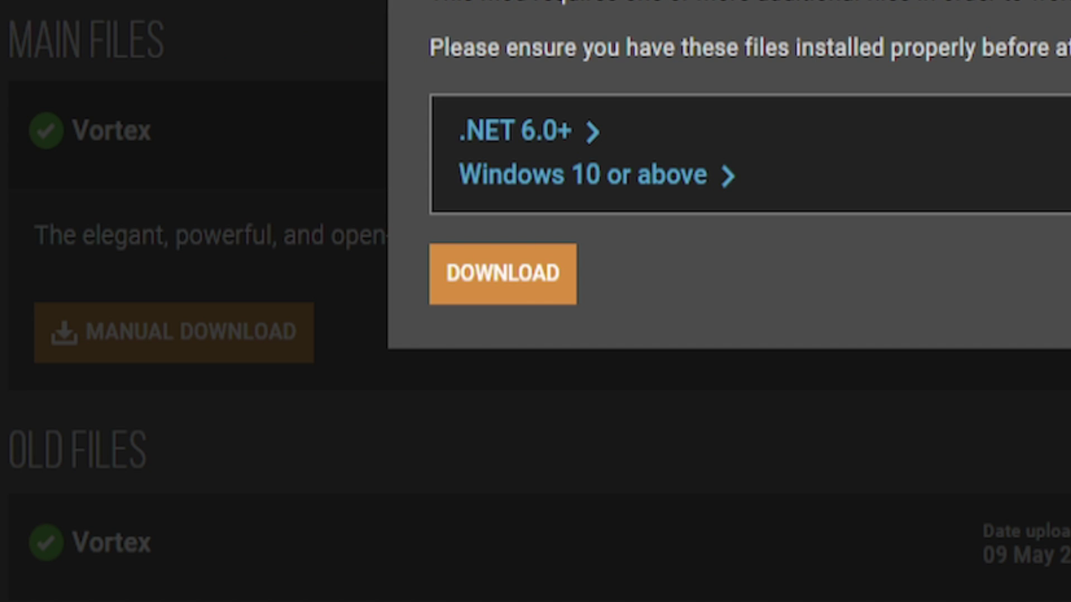
{"action": "left_click", "coordinate": [154, 482]}
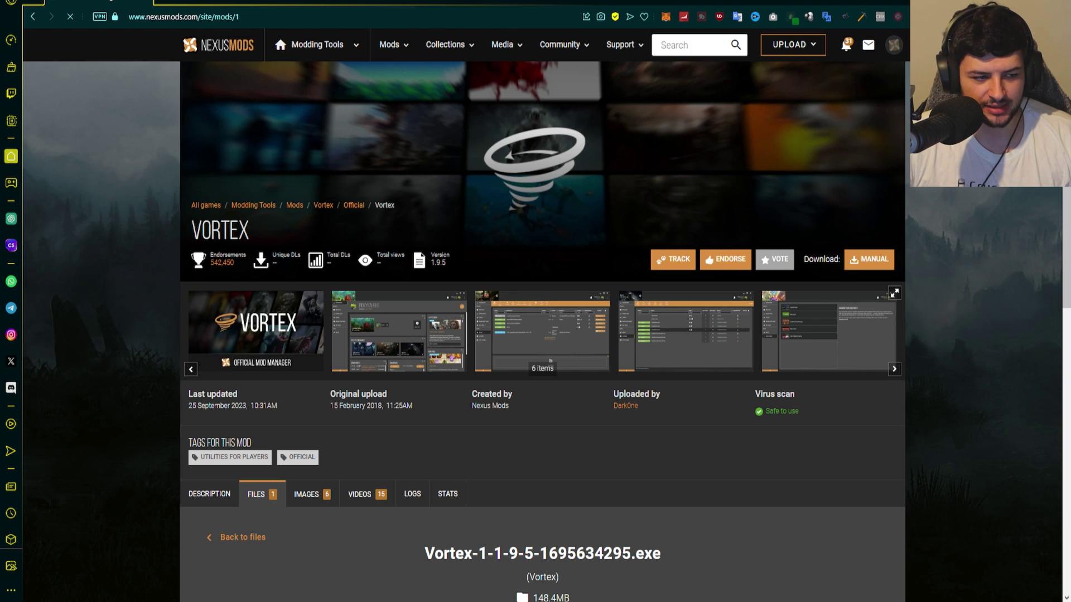
{"action": "scroll", "coordinate": [535, 334], "scroll_direction": "down", "scroll_amount": 10}
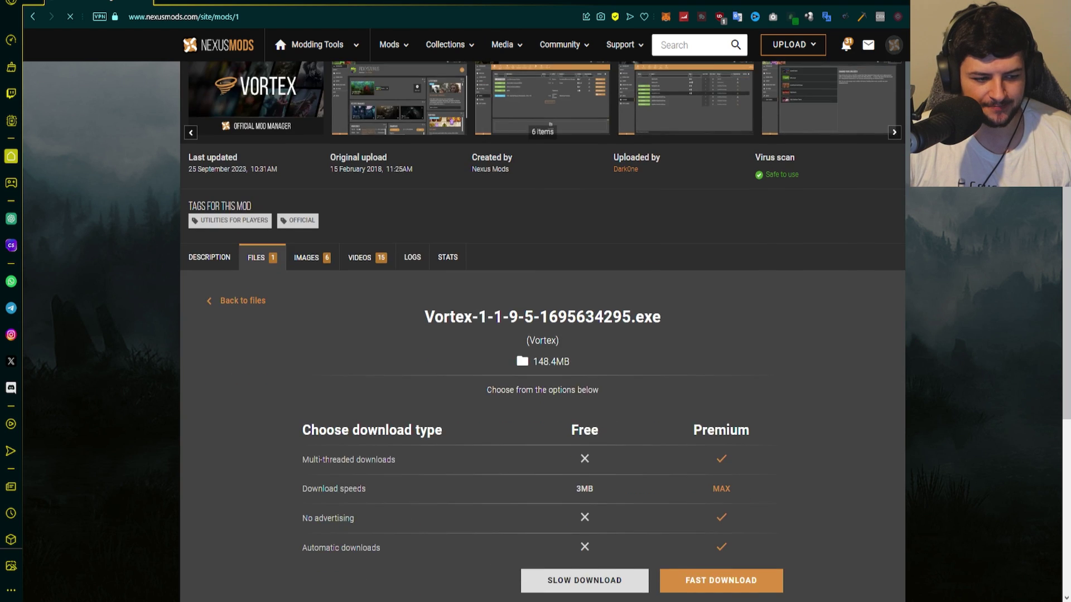
{"action": "scroll", "coordinate": [584, 279], "scroll_direction": "up", "scroll_amount": 2}
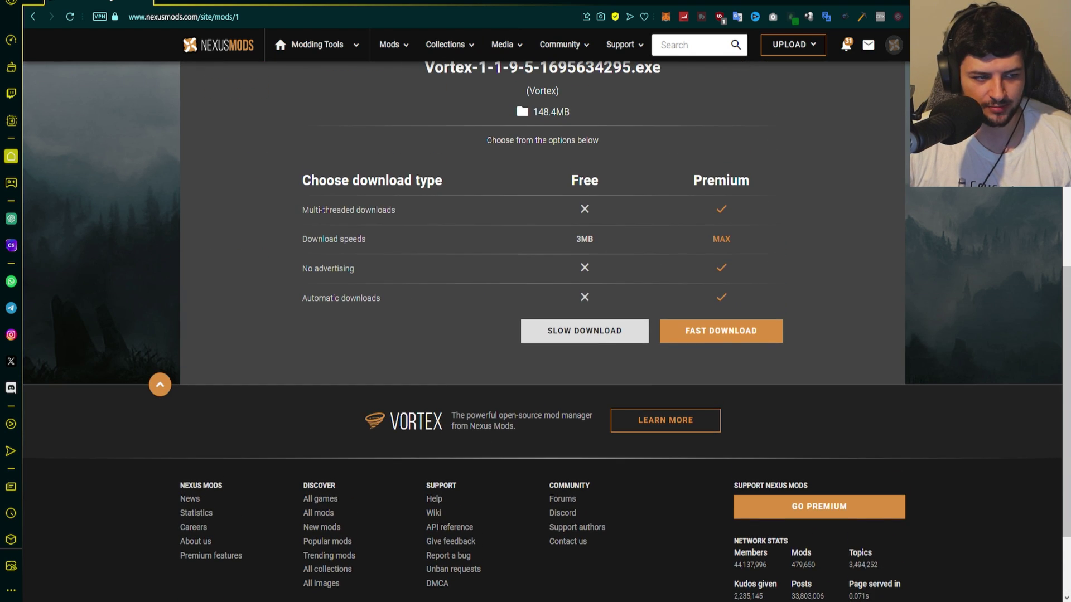
{"action": "left_click", "coordinate": [584, 331]}
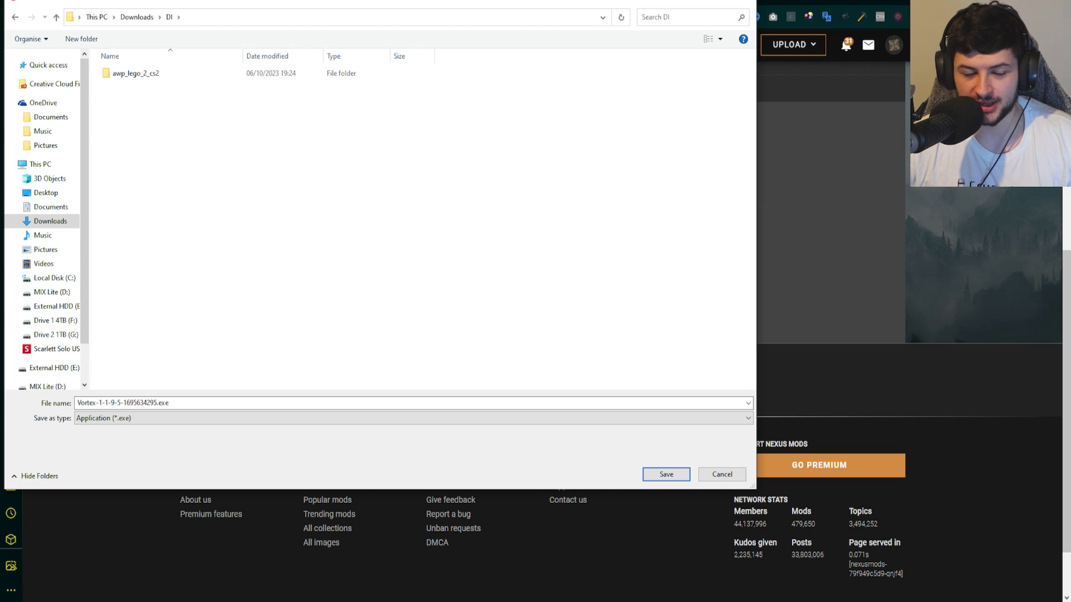
{"action": "left_click", "coordinate": [123, 403]}
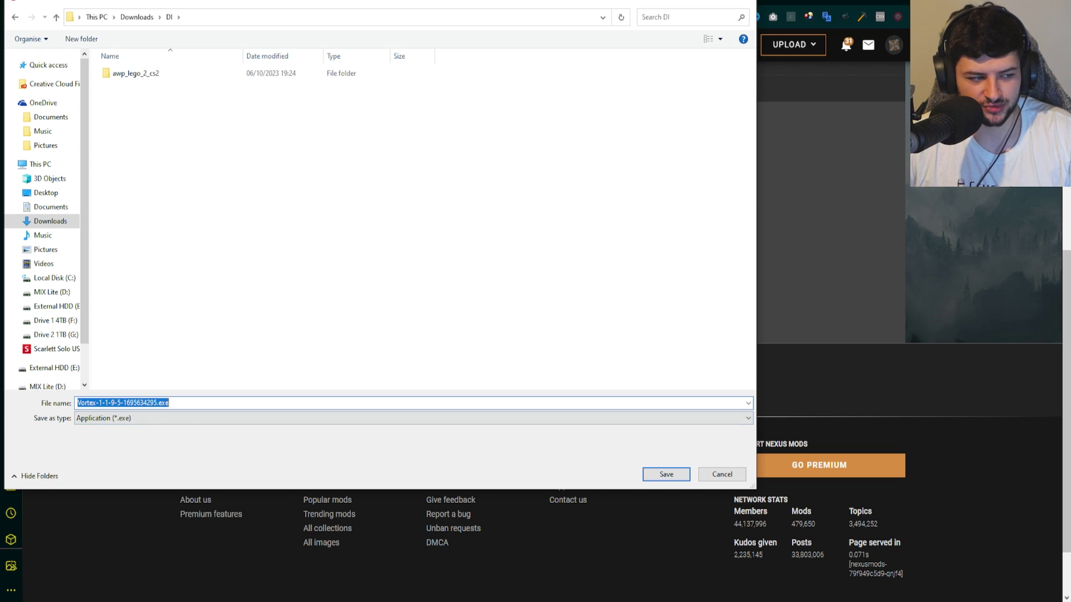
{"action": "key", "text": "Return"}
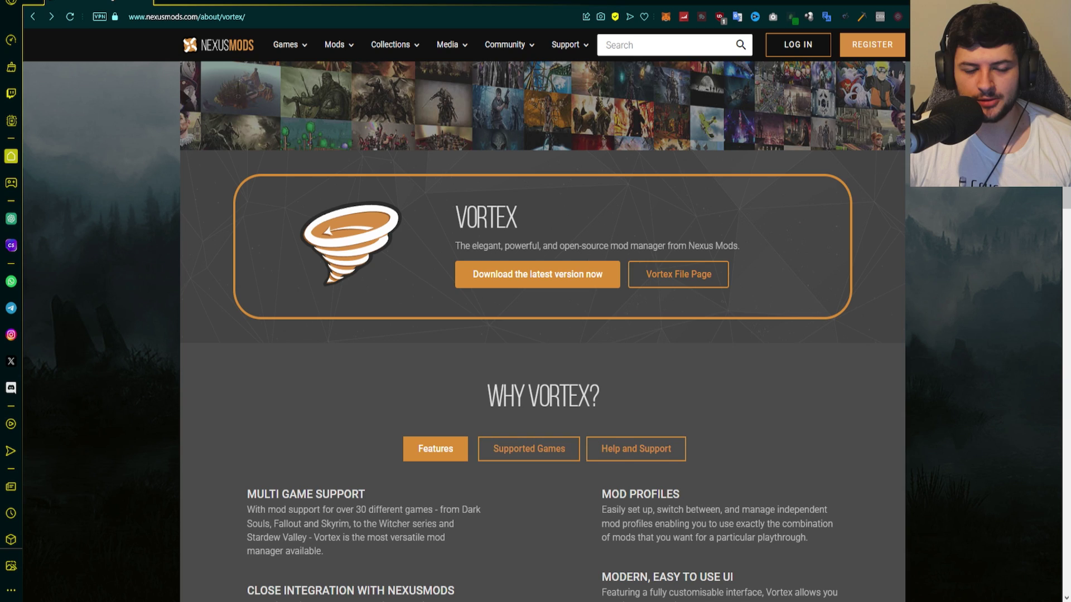
Browse the list of games Vortex supports on its Nexus Mods page.
{"action": "scroll", "coordinate": [541, 335], "scroll_direction": "down", "scroll_amount": 5}
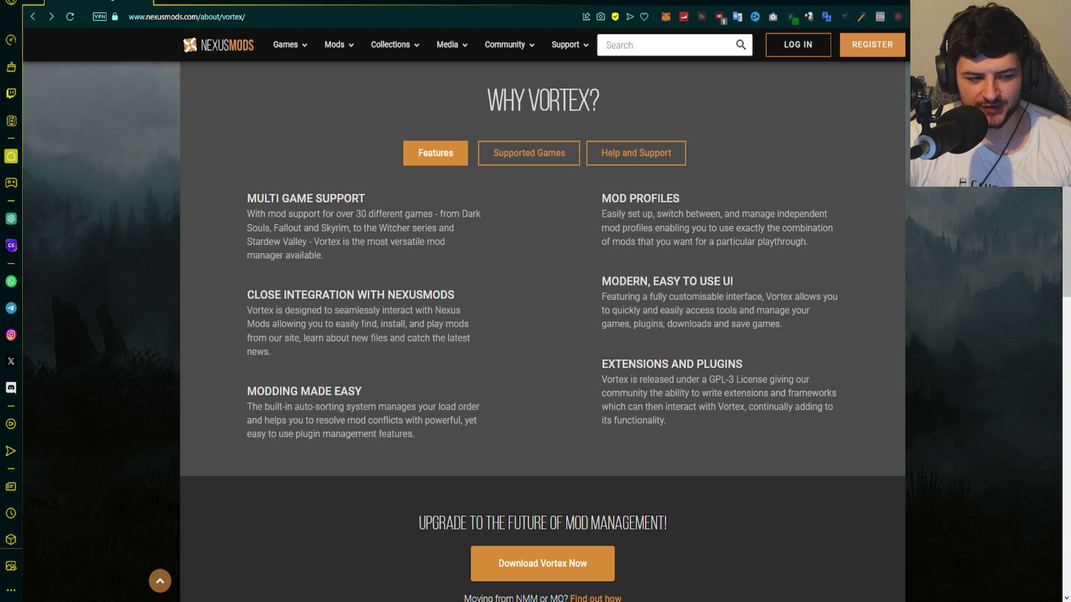
{"action": "left_click", "coordinate": [529, 153]}
{"action": "scroll", "coordinate": [528, 152], "scroll_direction": "down", "scroll_amount": 2}
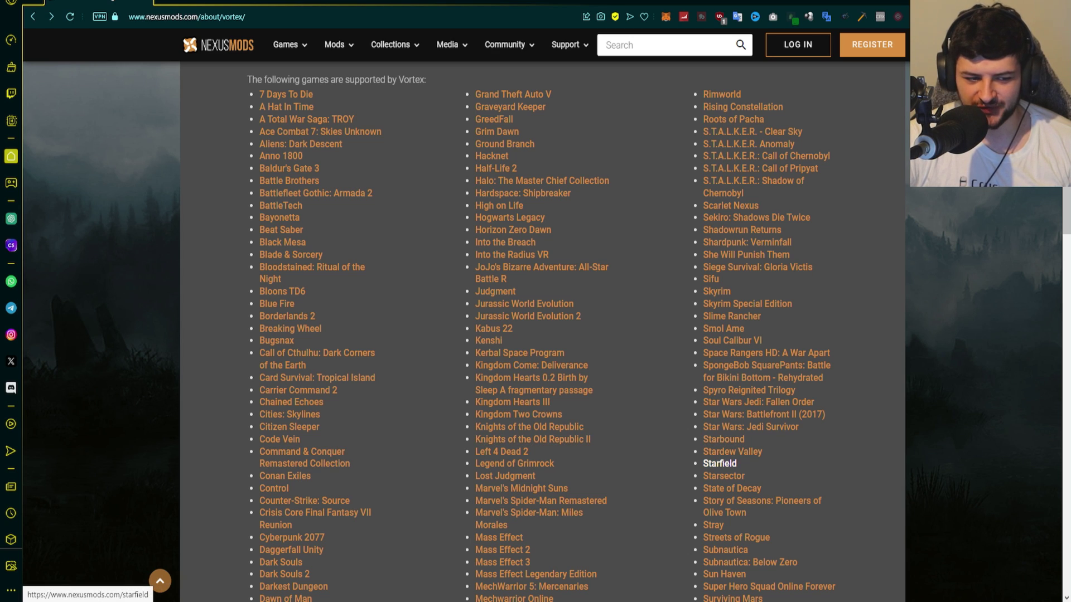
{"action": "scroll", "coordinate": [719, 463], "scroll_direction": "up", "scroll_amount": 2}
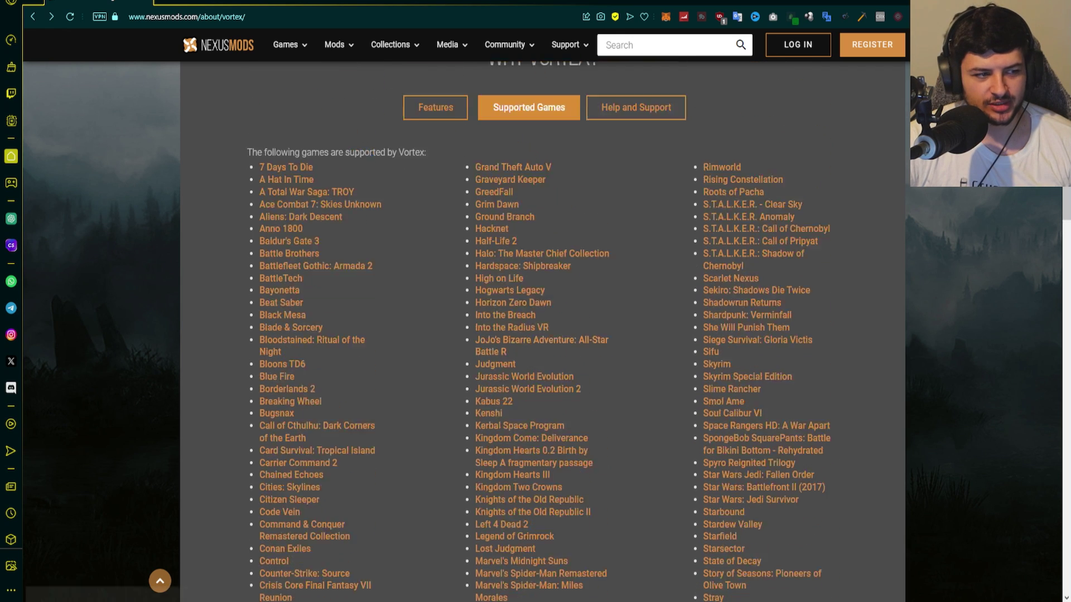
Scroll through Vortex's Help and Support resources.
{"action": "left_click", "coordinate": [636, 154]}
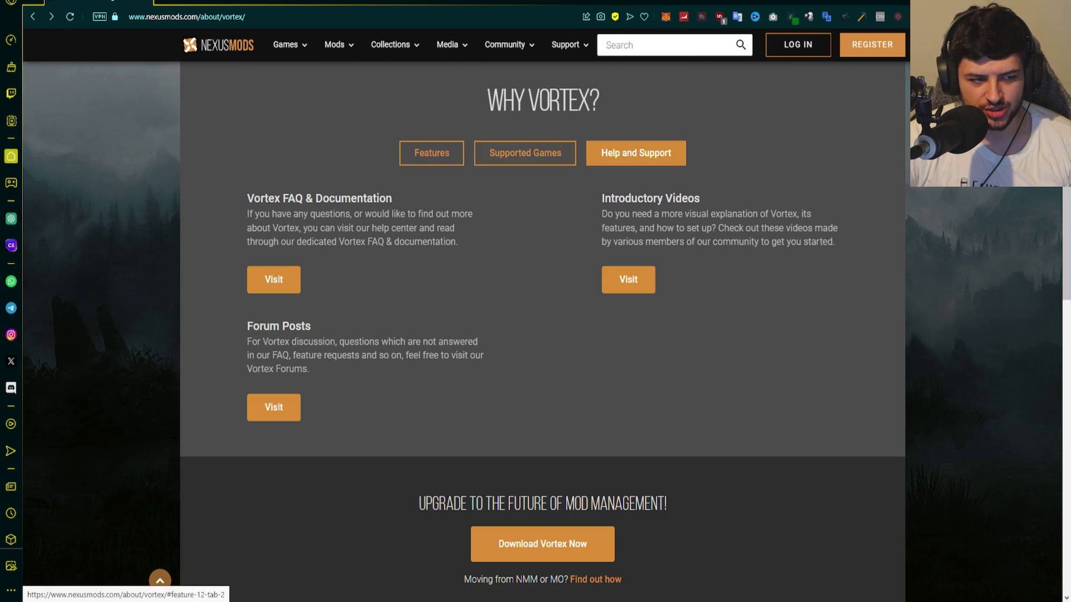
{"action": "scroll", "coordinate": [636, 154], "scroll_direction": "down", "scroll_amount": 9}
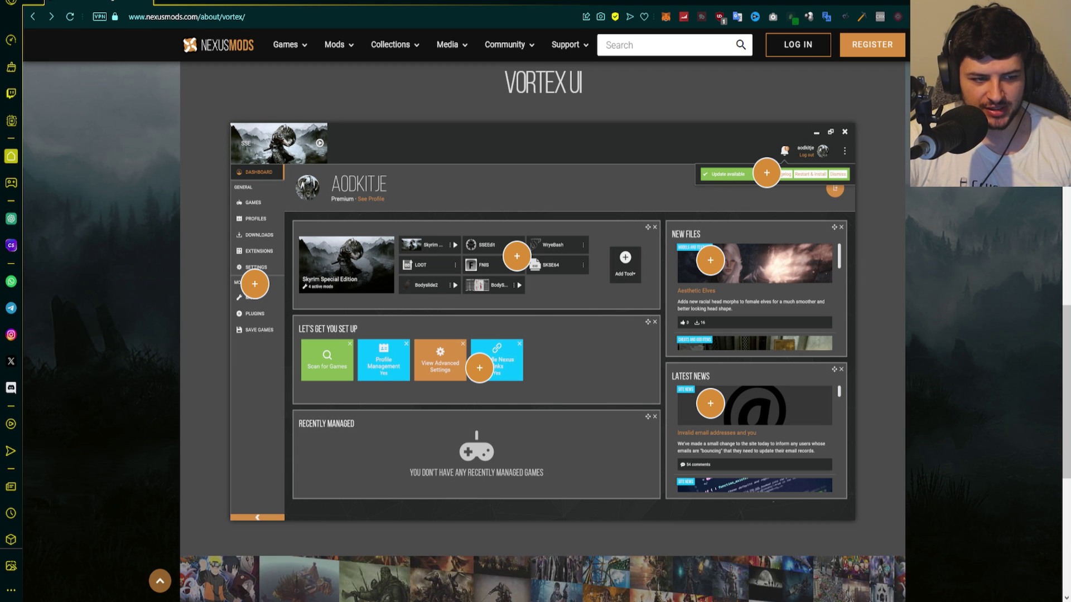
{"action": "scroll", "coordinate": [624, 332], "scroll_direction": "down", "scroll_amount": 1}
{"action": "scroll", "coordinate": [536, 335], "scroll_direction": "down", "scroll_amount": 3}
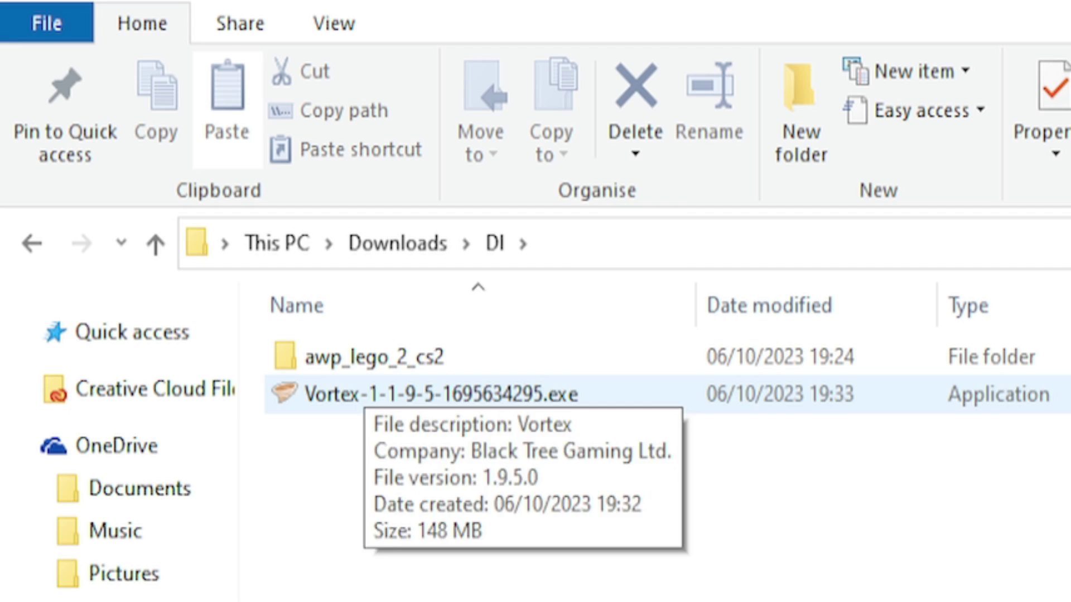
Run the installer and install Vortex into the default C:\Program Files\Black Tree Gaming Ltd\Vortex folder.
{"action": "double_click", "coordinate": [391, 394]}
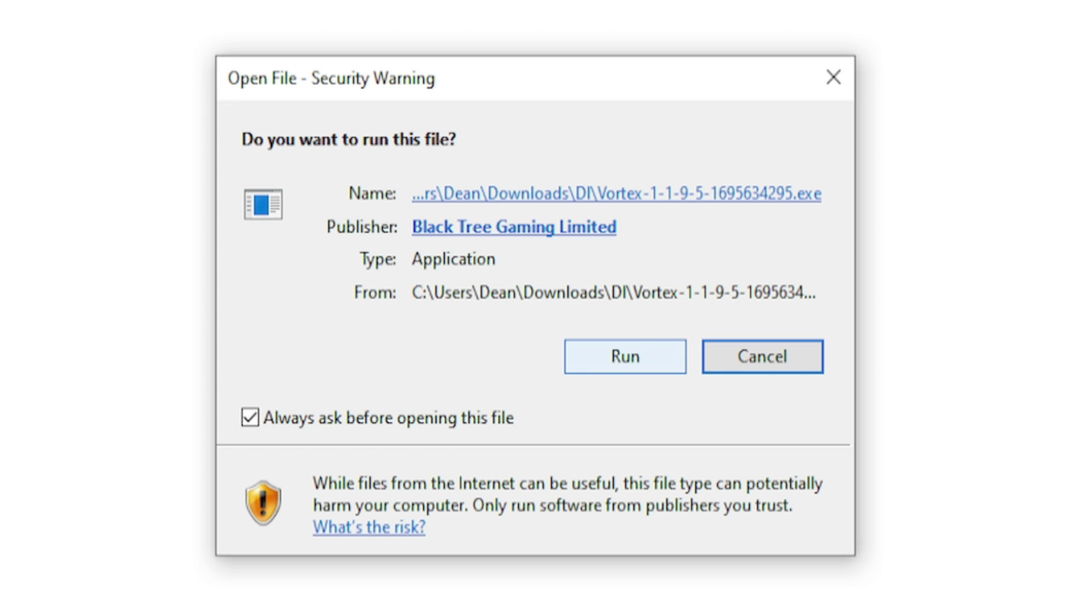
{"action": "left_click", "coordinate": [625, 357]}
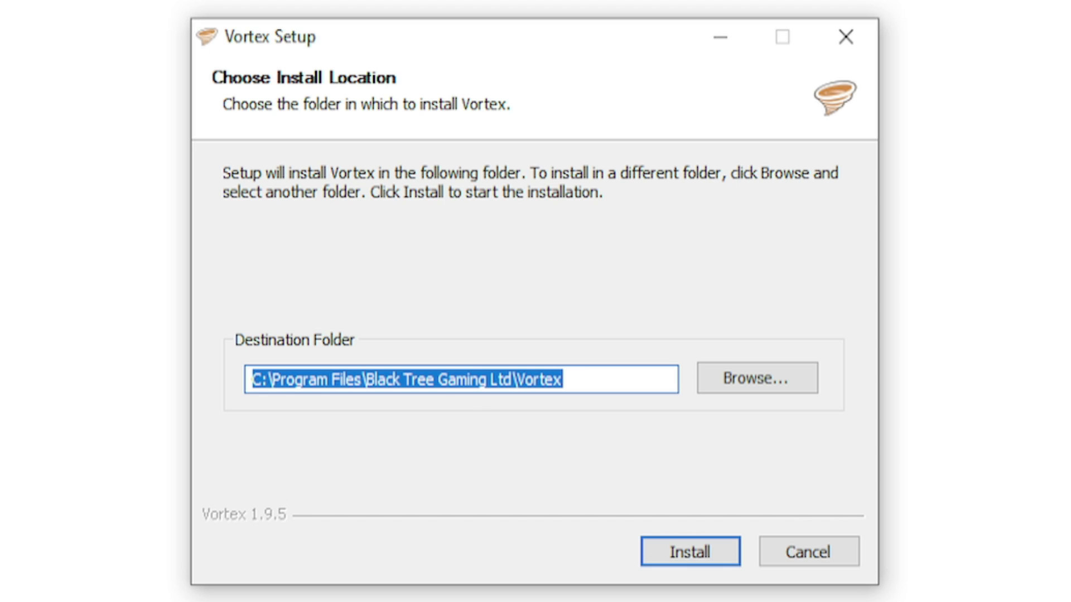
{"action": "left_click", "coordinate": [429, 325]}
{"action": "left_click_drag", "start_coordinate": [421, 325], "coordinate": [547, 325]}
{"action": "left_click", "coordinate": [304, 379]}
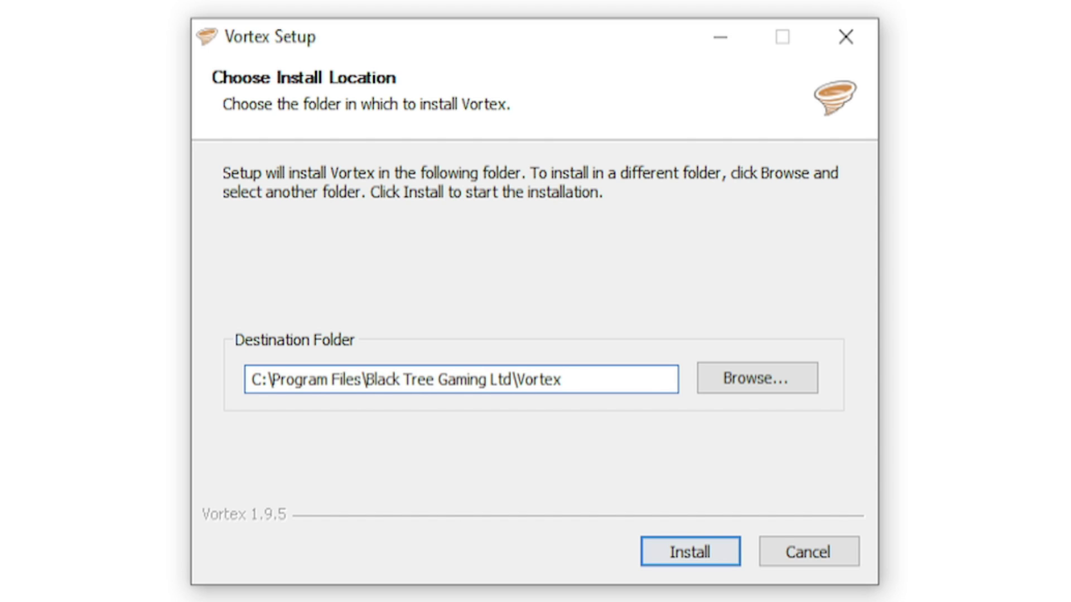
{"action": "key", "text": "Return"}
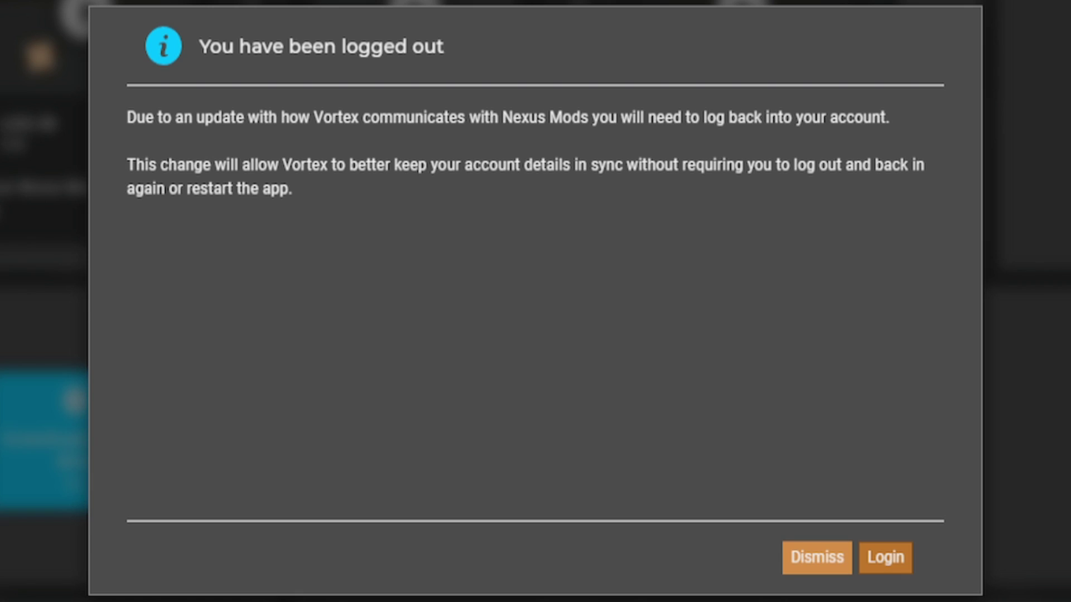
Log in to Nexus Mods and authorise Vortex's access from the browser.
{"action": "left_click", "coordinate": [885, 558]}
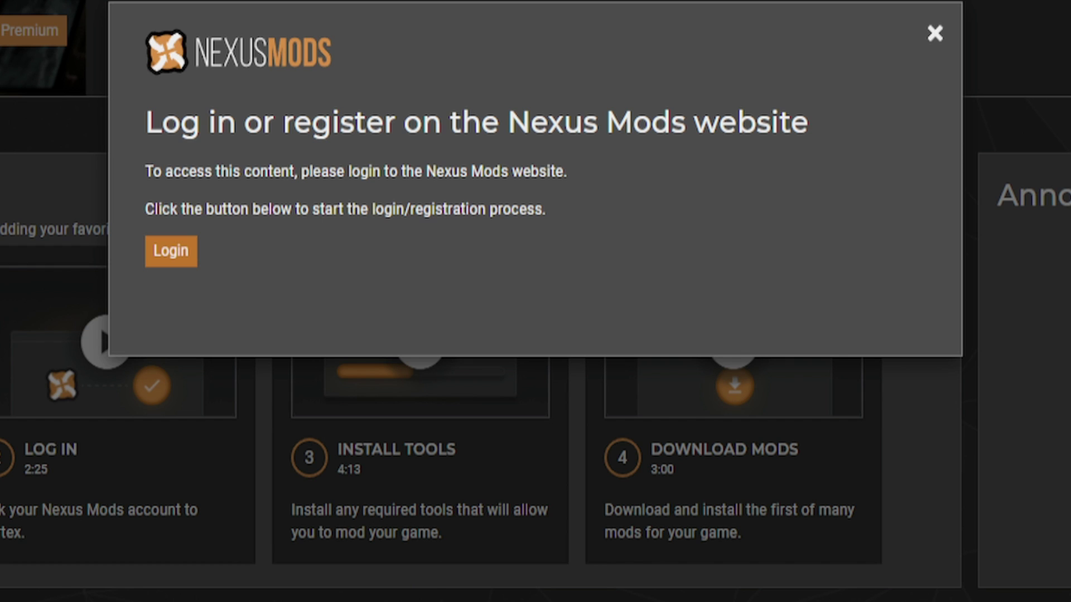
{"action": "left_click", "coordinate": [170, 251]}
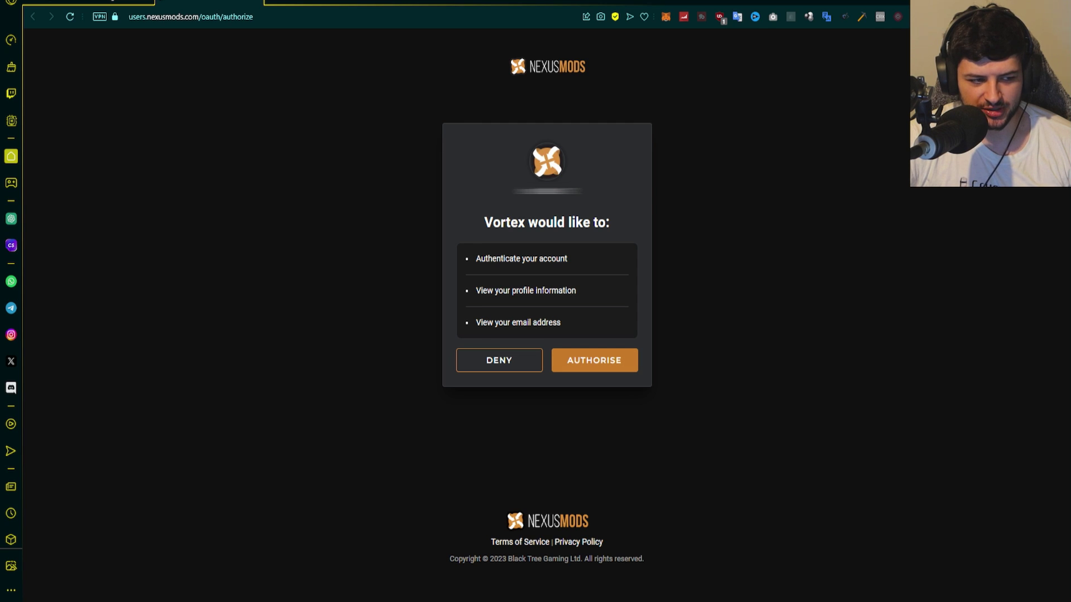
{"action": "left_click", "coordinate": [595, 361]}
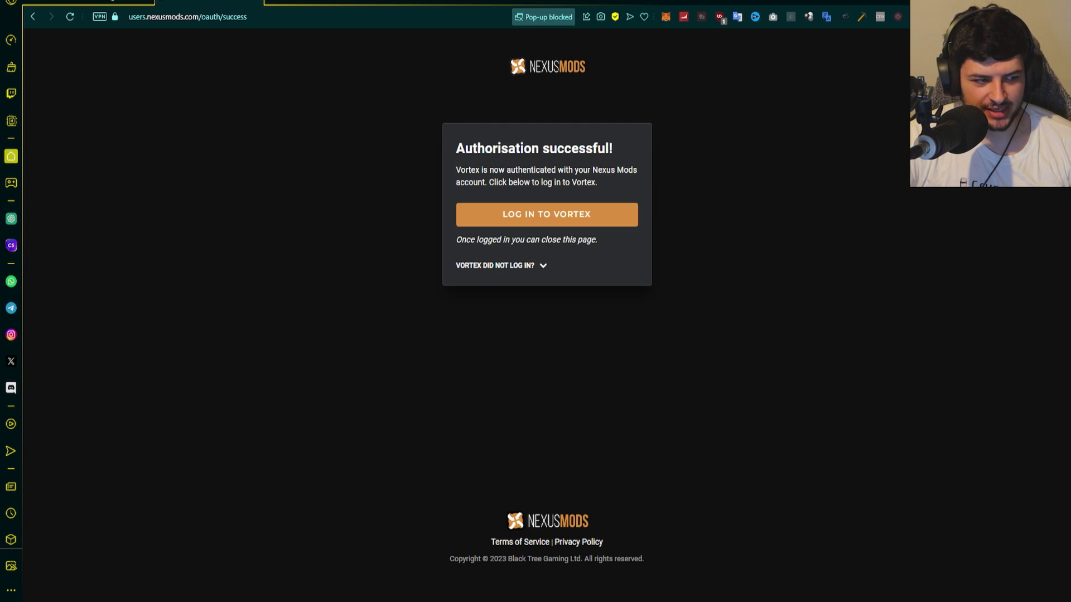
{"action": "left_click", "coordinate": [547, 214]}
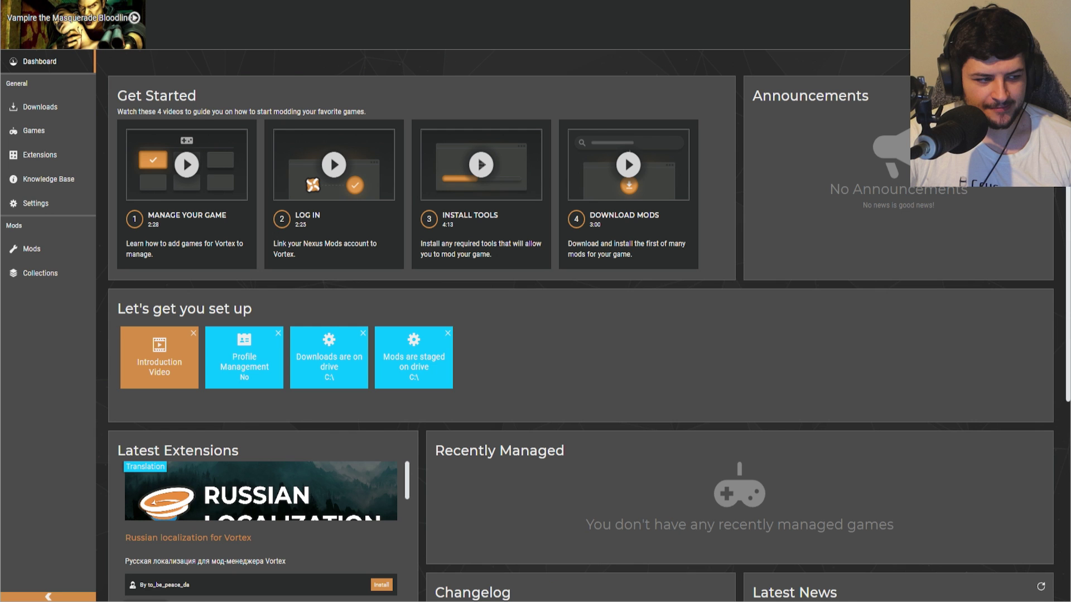
View Settings' Download tab, then the Mods tab showing {USERDATA}\{GAME}\mods and Symlink Deployment.
{"action": "scroll", "coordinate": [581, 335], "scroll_direction": "down", "scroll_amount": 3}
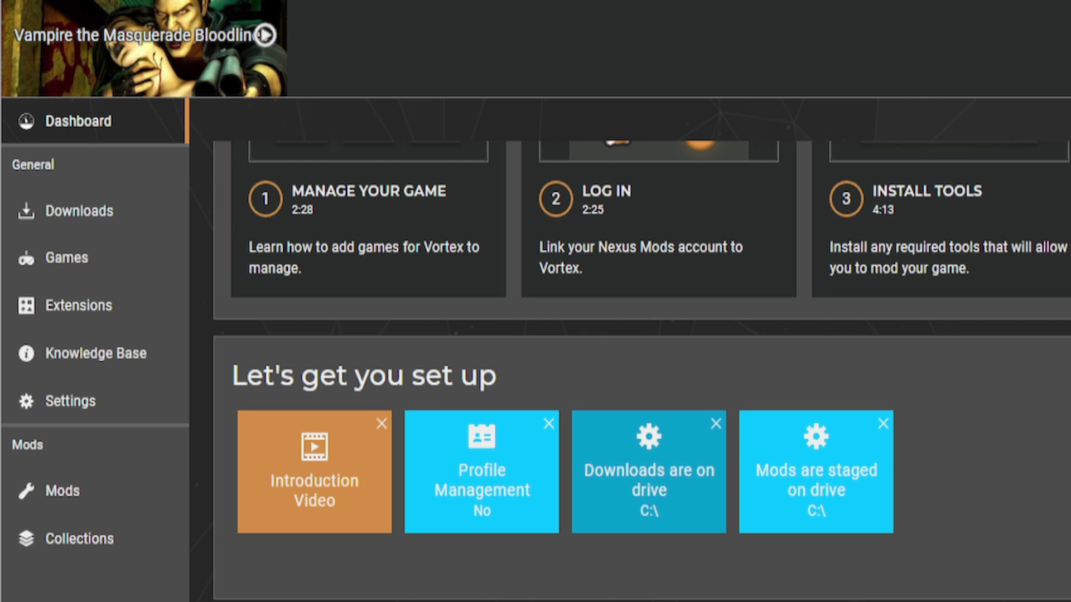
{"action": "left_click", "coordinate": [649, 473]}
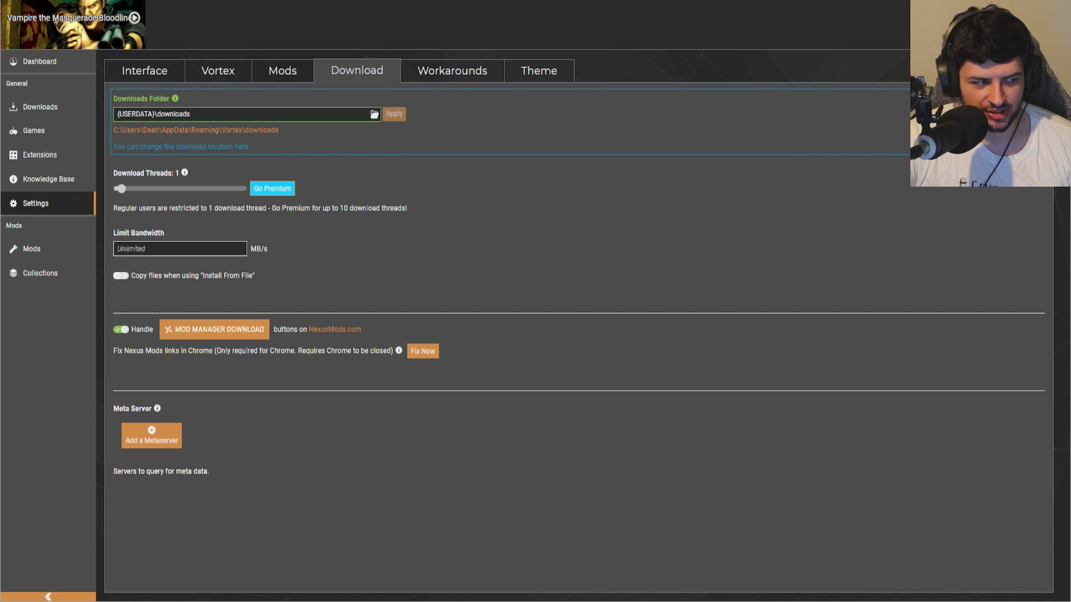
{"action": "left_click", "coordinate": [283, 71]}
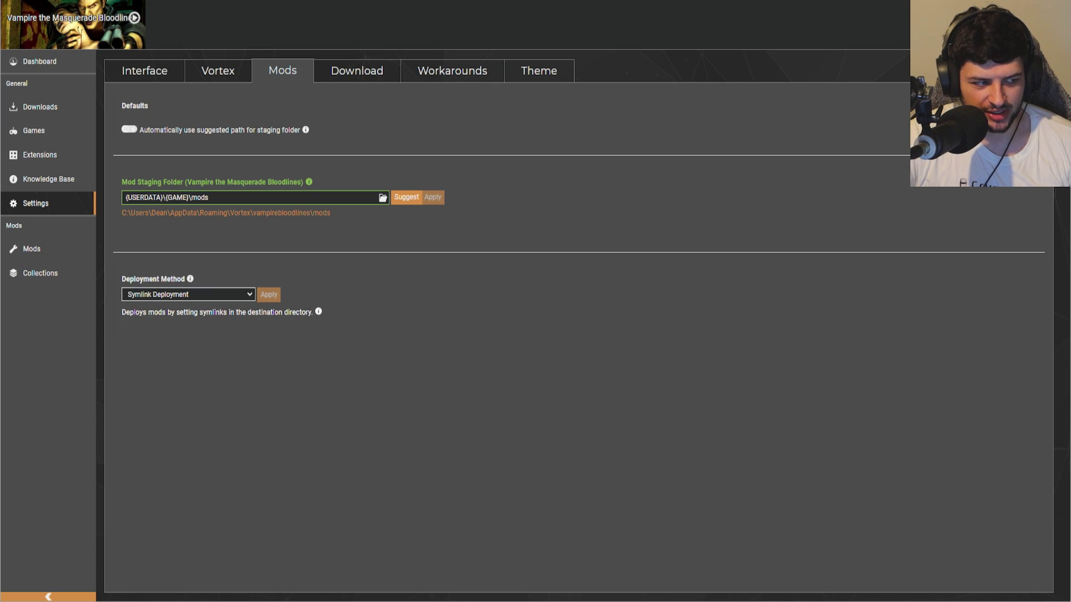
Go to the Dashboard's Tools panel and cancel the new-tool form without adding anything.
{"action": "left_click", "coordinate": [40, 61]}
{"action": "scroll", "coordinate": [580, 334], "scroll_direction": "down", "scroll_amount": 3}
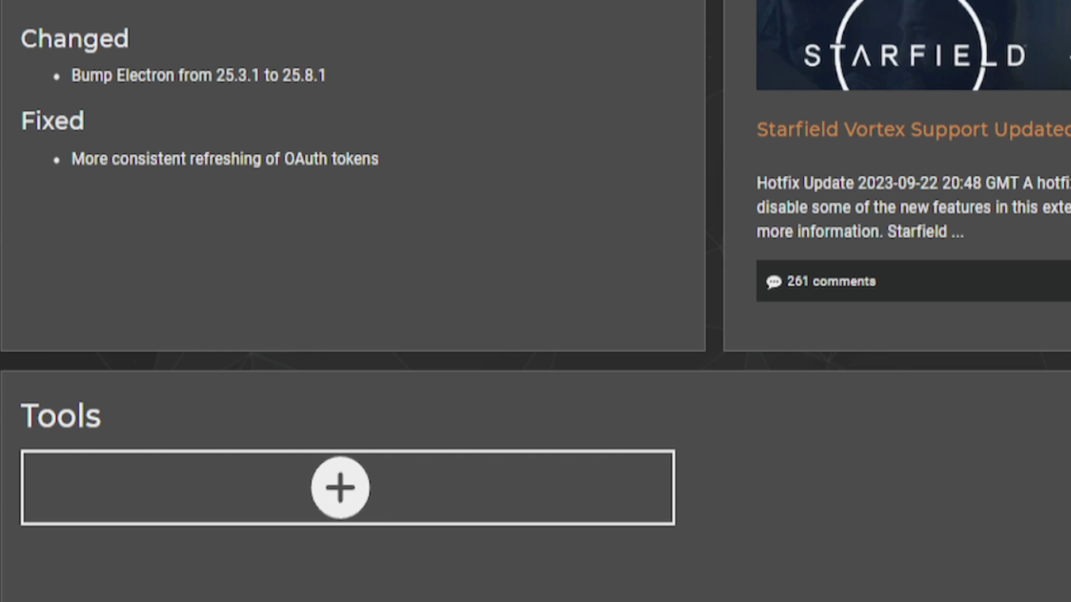
{"action": "left_click", "coordinate": [340, 488]}
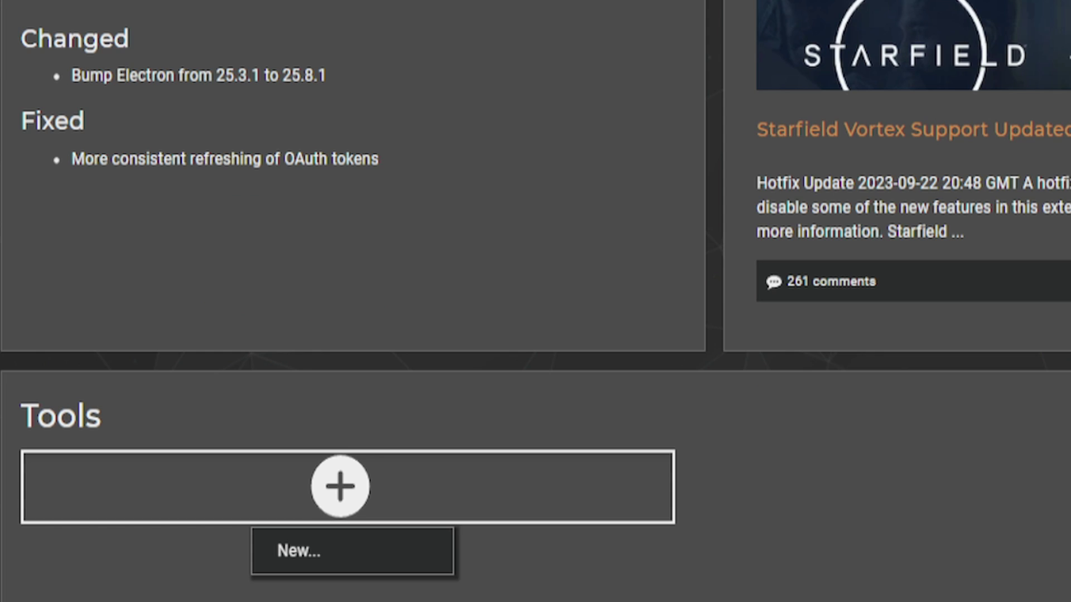
{"action": "left_click", "coordinate": [299, 551]}
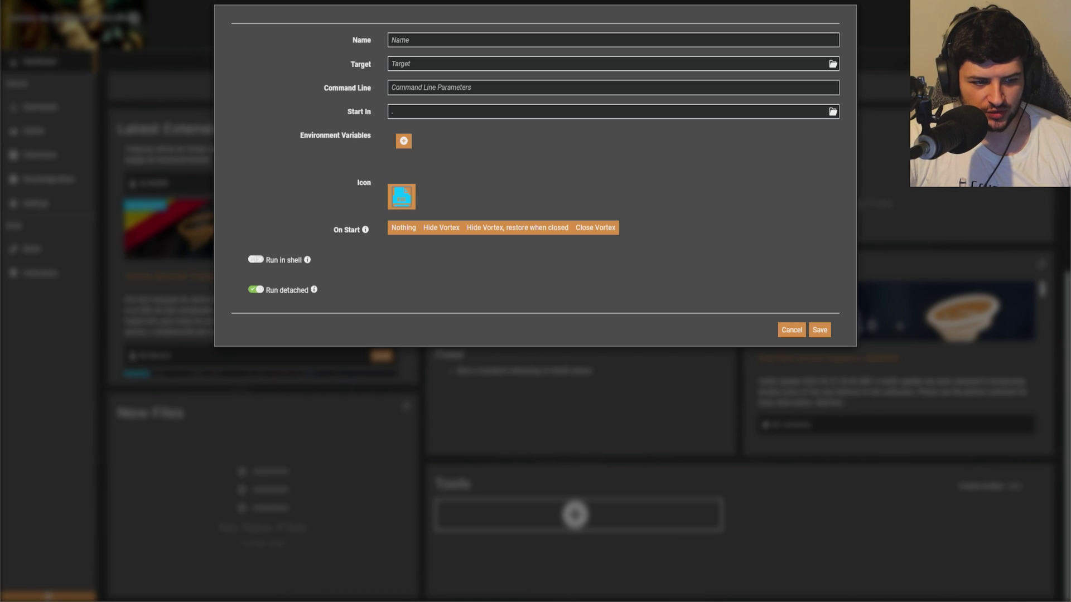
{"action": "left_click", "coordinate": [791, 330]}
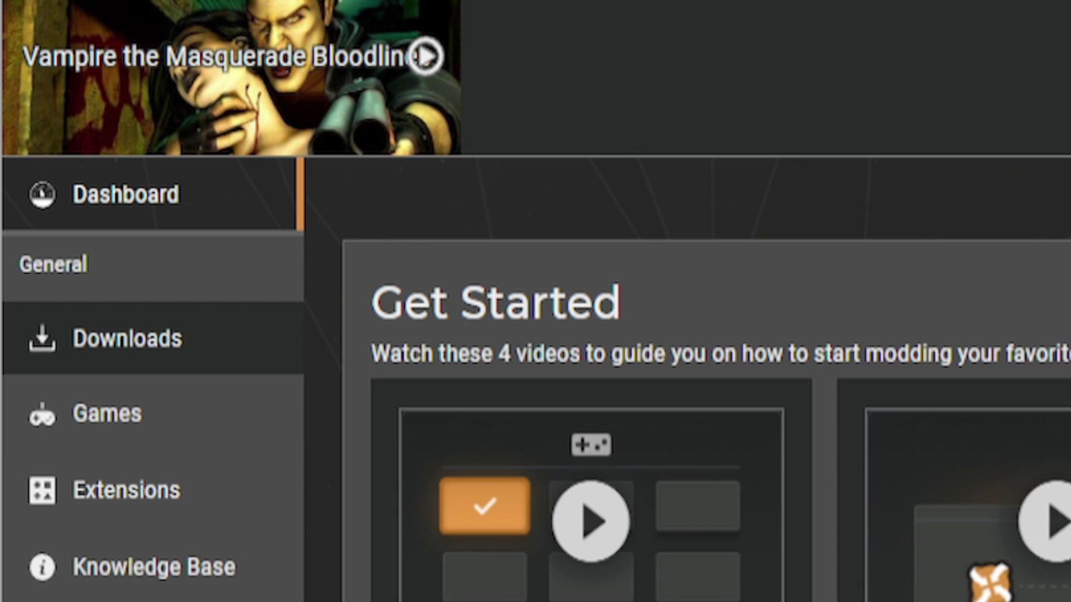
Scroll the Downloads list, then show the Games page with Vampire the Masquerade Bloodlines managed.
{"action": "left_click", "coordinate": [41, 107]}
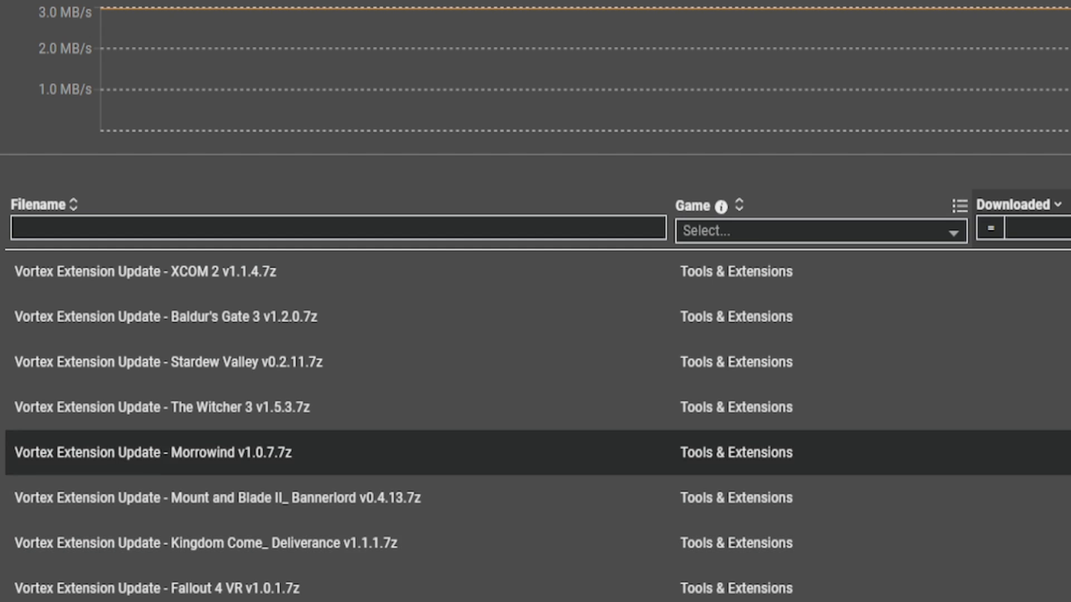
{"action": "scroll", "coordinate": [536, 423], "scroll_direction": "down", "scroll_amount": 5}
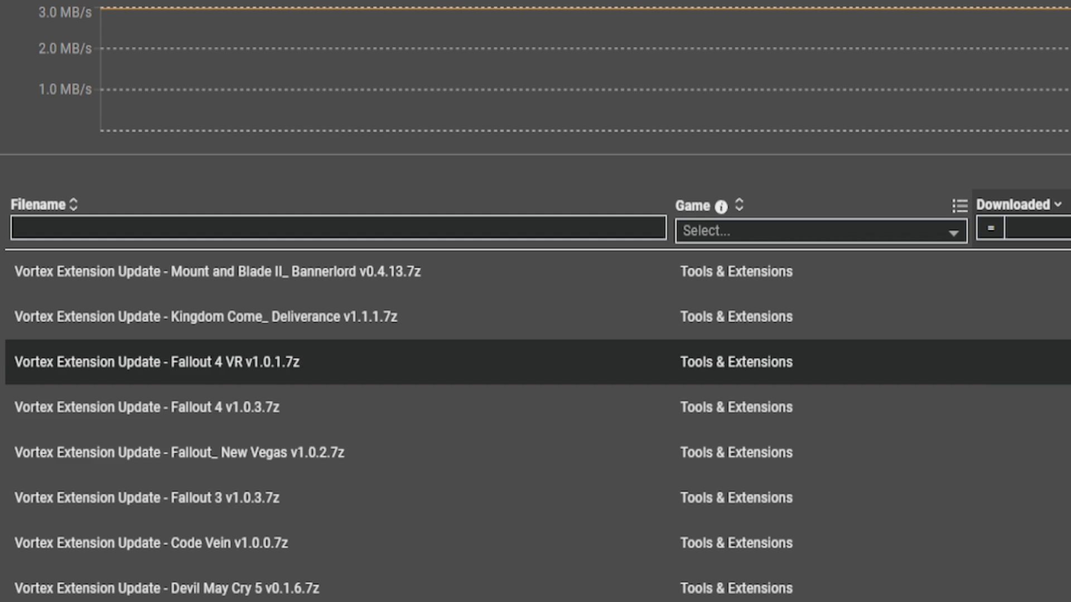
{"action": "scroll", "coordinate": [535, 429], "scroll_direction": "down", "scroll_amount": 15}
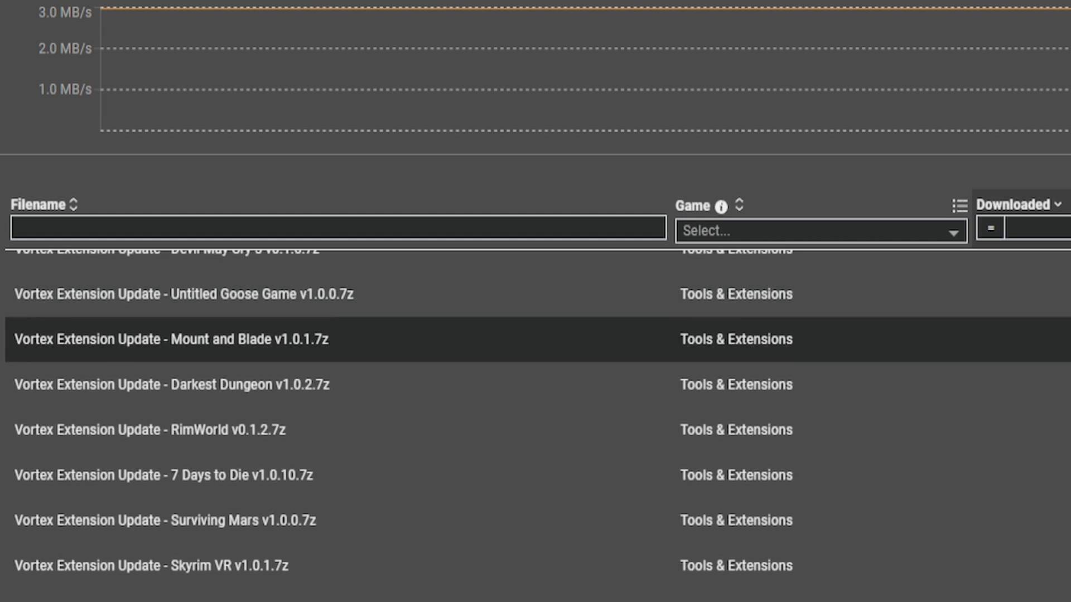
{"action": "scroll", "coordinate": [535, 429], "scroll_direction": "down", "scroll_amount": 10}
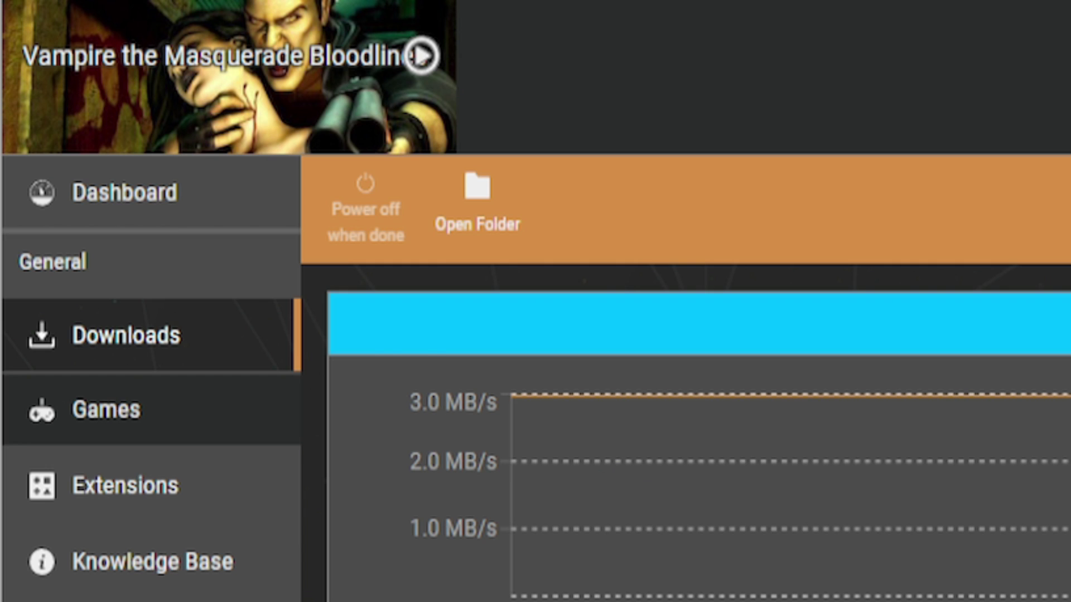
{"action": "left_click", "coordinate": [33, 131]}
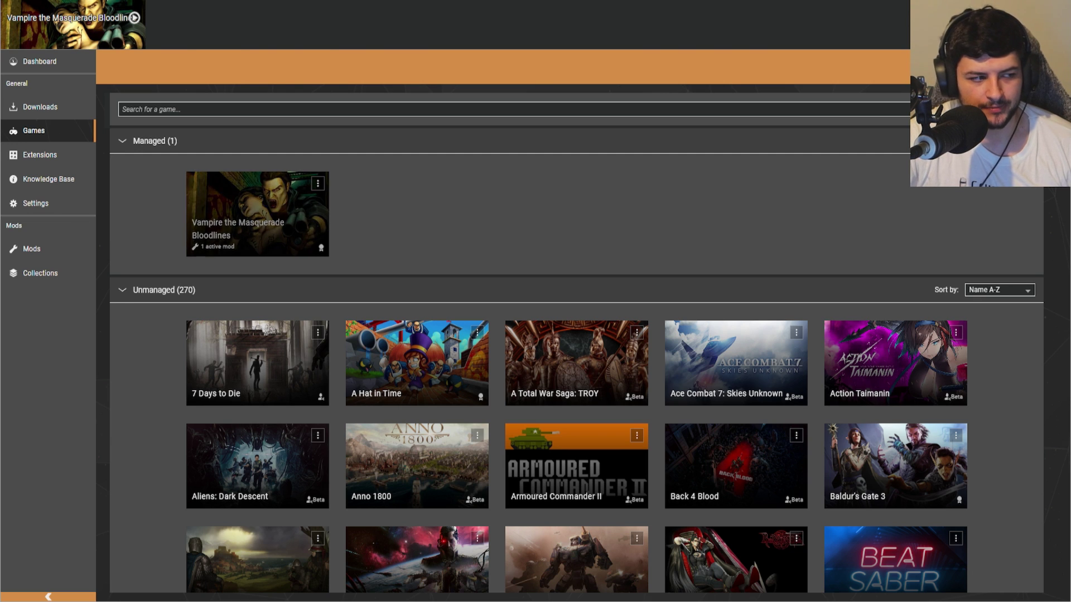
Browse the extensions catalogue, viewing The Quarry and Back4Blood details, leaving the search empty.
{"action": "left_click", "coordinate": [40, 155]}
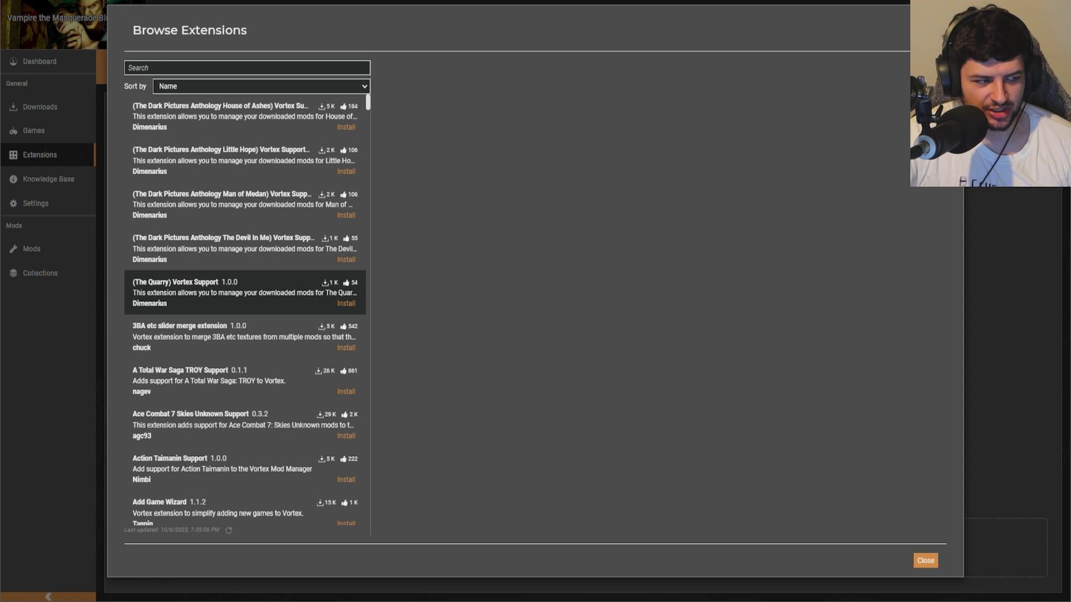
{"action": "left_click", "coordinate": [482, 601]}
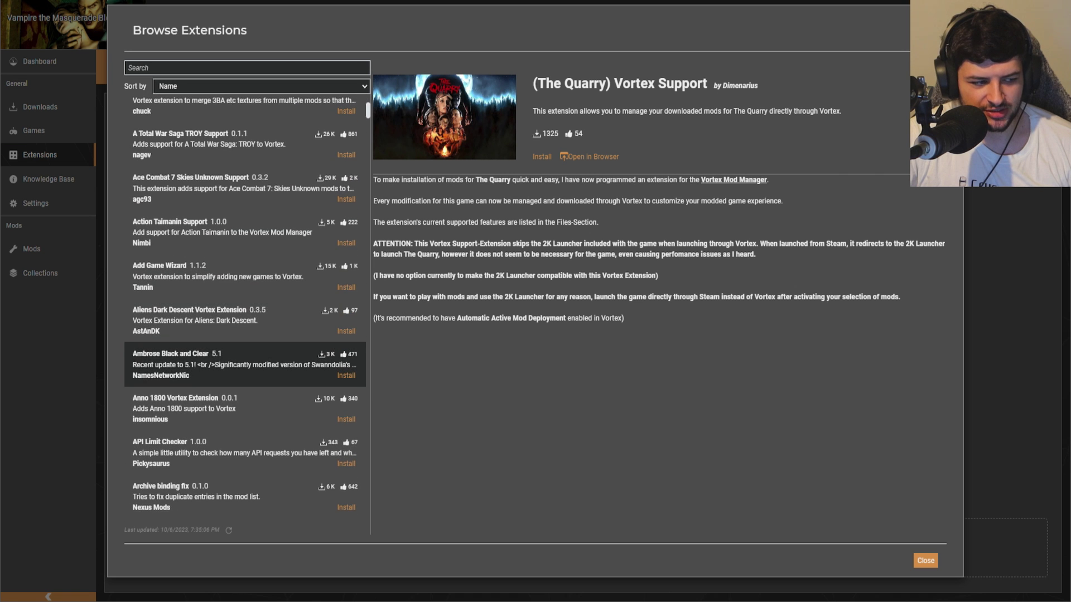
{"action": "scroll", "coordinate": [246, 312], "scroll_direction": "down", "scroll_amount": 3}
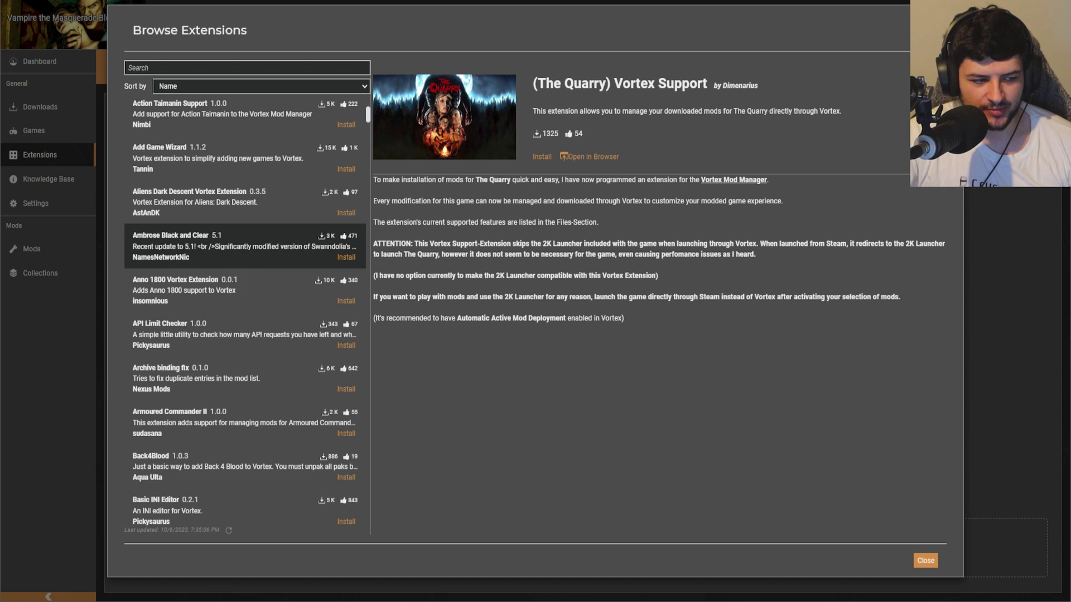
{"action": "left_click", "coordinate": [246, 466]}
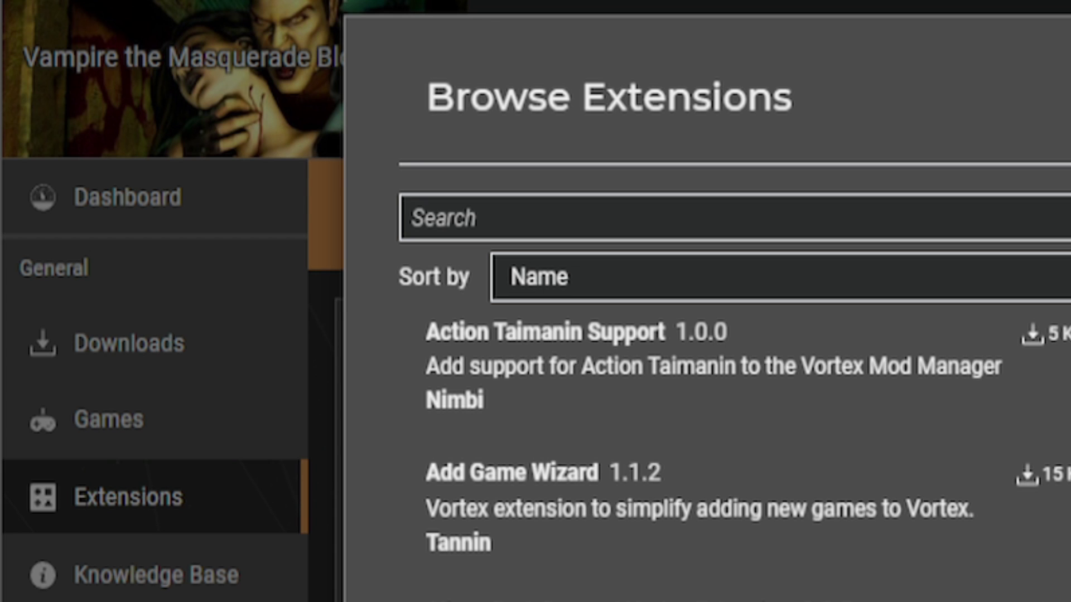
{"action": "left_click", "coordinate": [670, 217]}
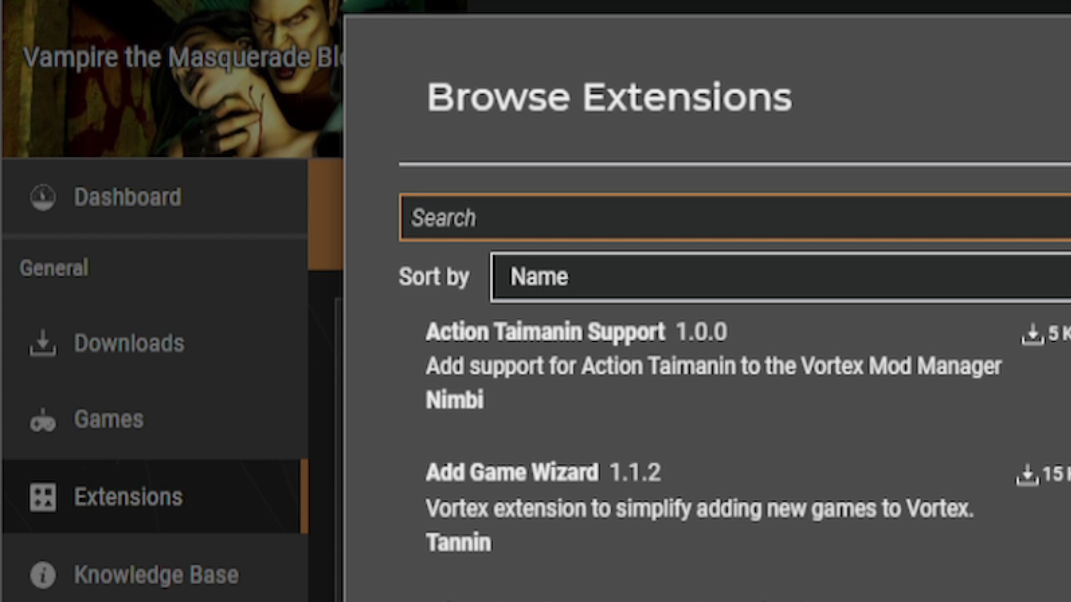
{"action": "type", "text": "t"}
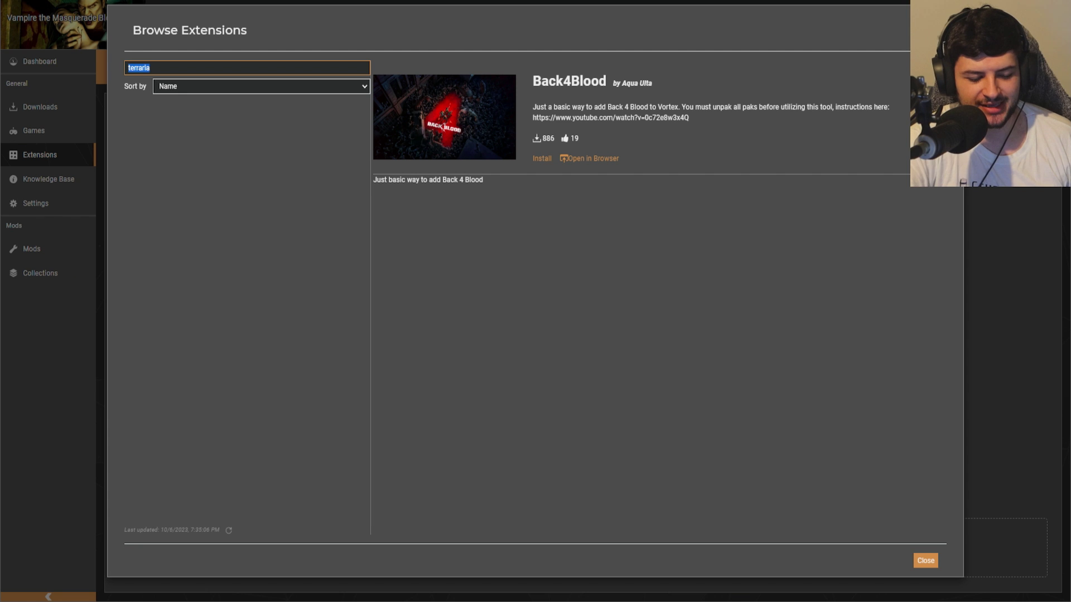
{"action": "key", "text": "BackSpace"}
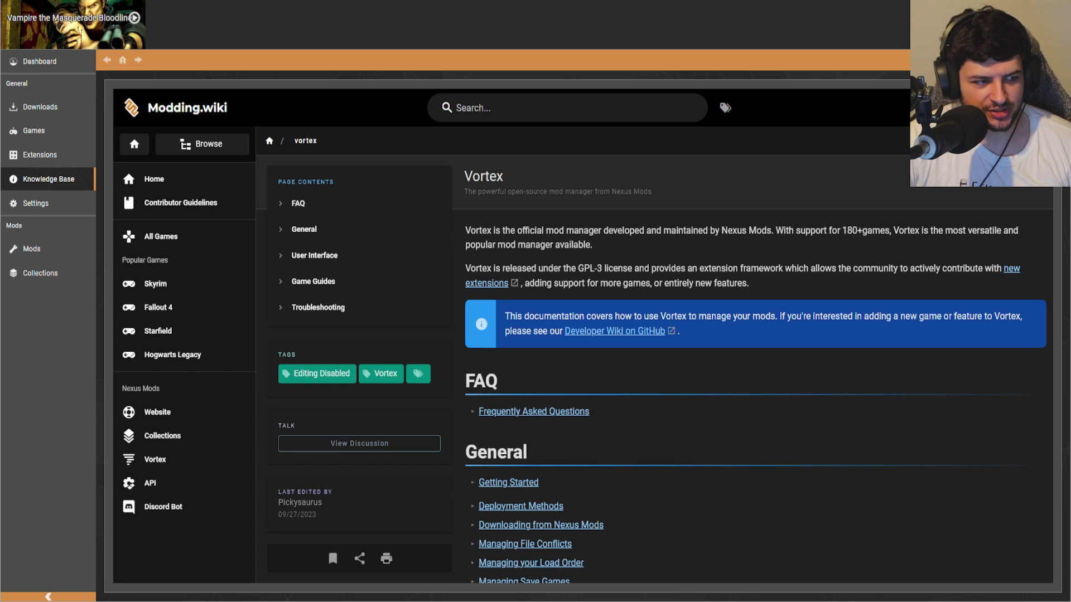
Skim the Modding.wiki Vortex page, closing its search, then reopen the Settings Mods tab.
{"action": "left_click", "coordinate": [567, 108]}
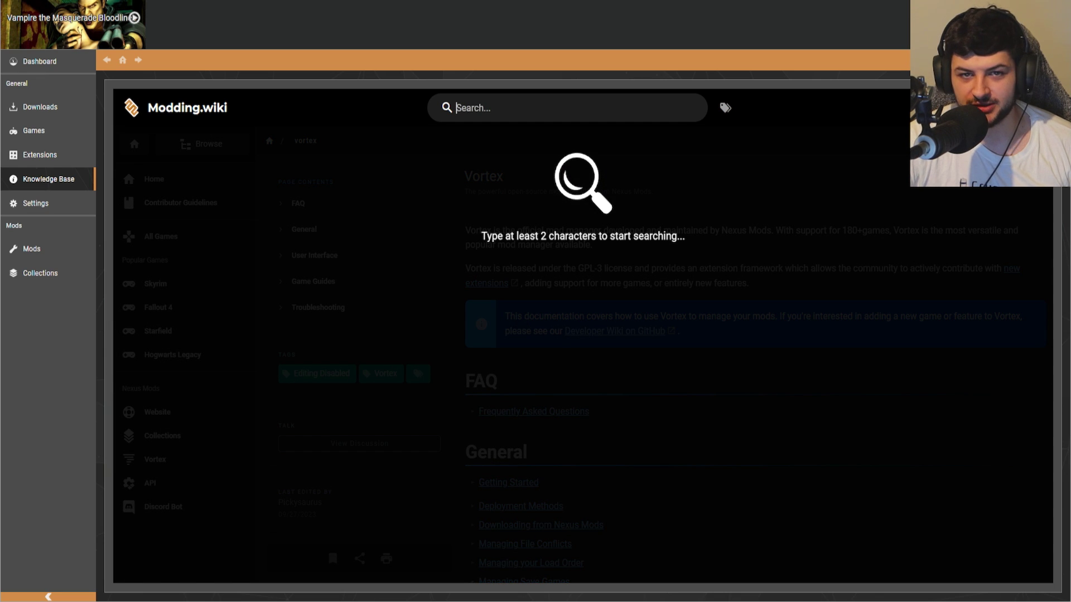
{"action": "key", "text": "Escape"}
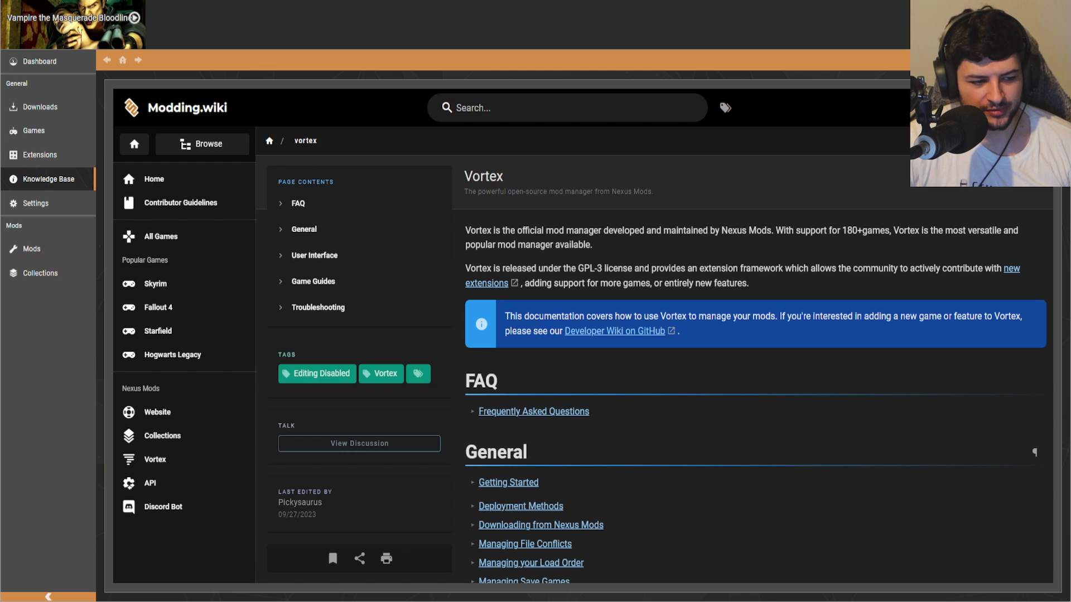
{"action": "scroll", "coordinate": [753, 363], "scroll_direction": "down", "scroll_amount": 3}
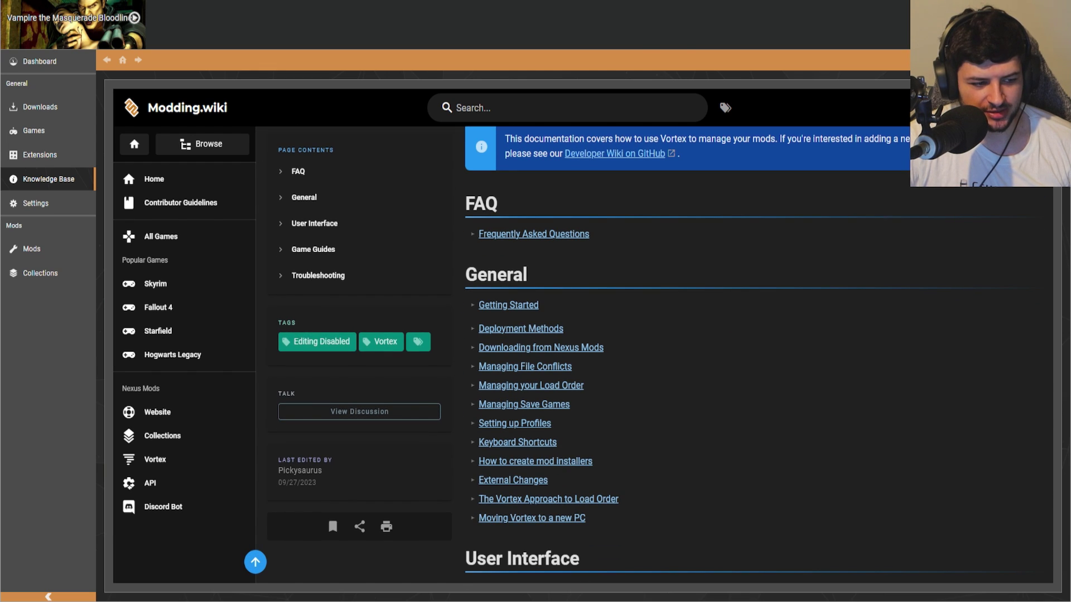
{"action": "left_click", "coordinate": [35, 203]}
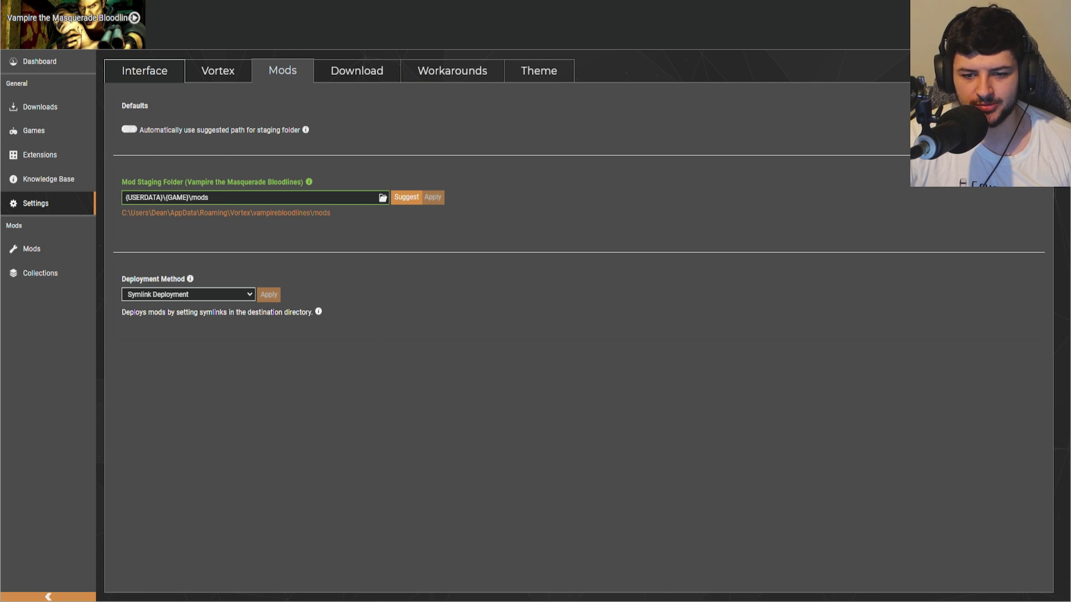
Scroll through the Interface settings to review them.
{"action": "left_click", "coordinate": [144, 70]}
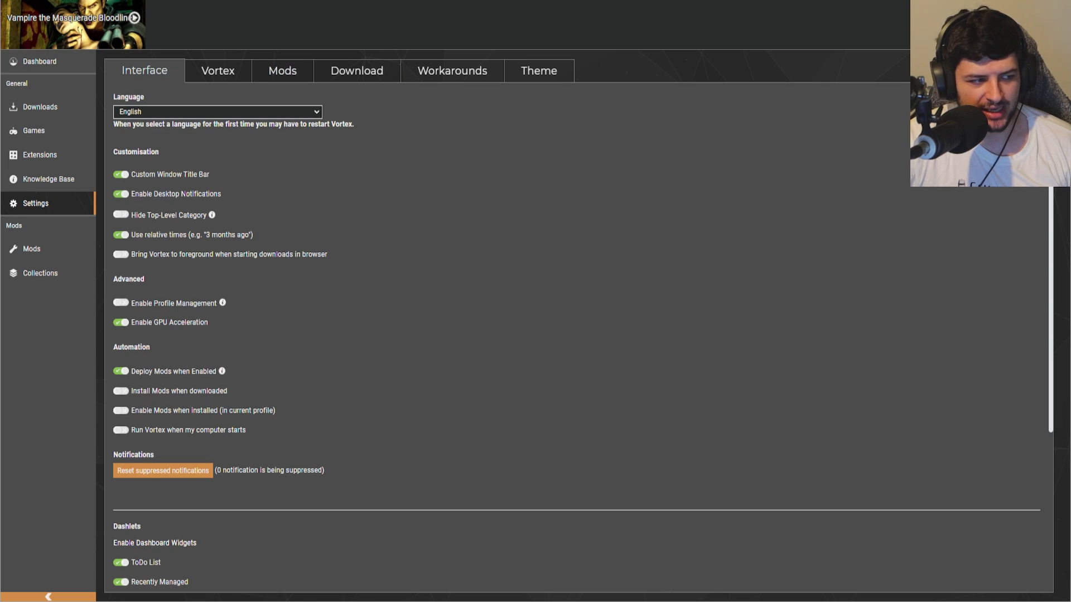
{"action": "scroll", "coordinate": [582, 338], "scroll_direction": "down", "scroll_amount": 3}
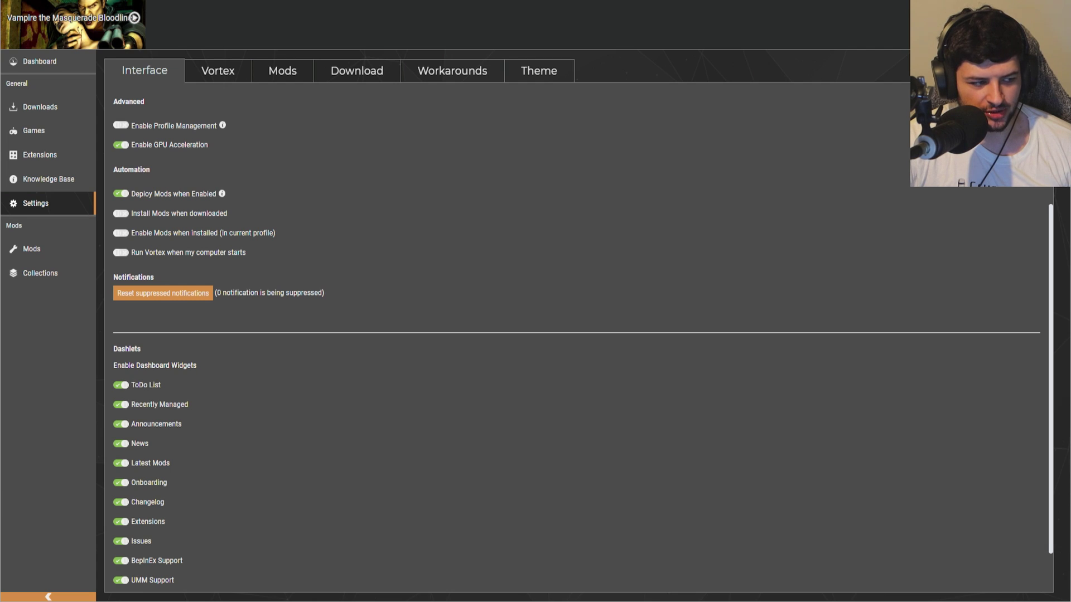
{"action": "scroll", "coordinate": [583, 338], "scroll_direction": "down", "scroll_amount": 1}
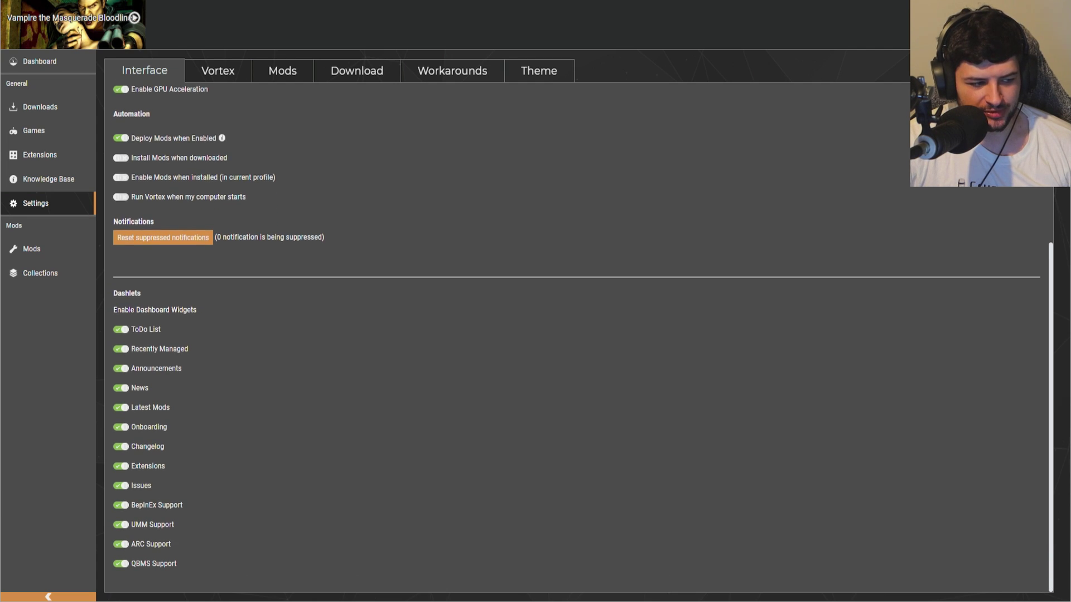
Review the multi-user and update options, keeping Per-User mode and the Stable update channel.
{"action": "left_click", "coordinate": [217, 71]}
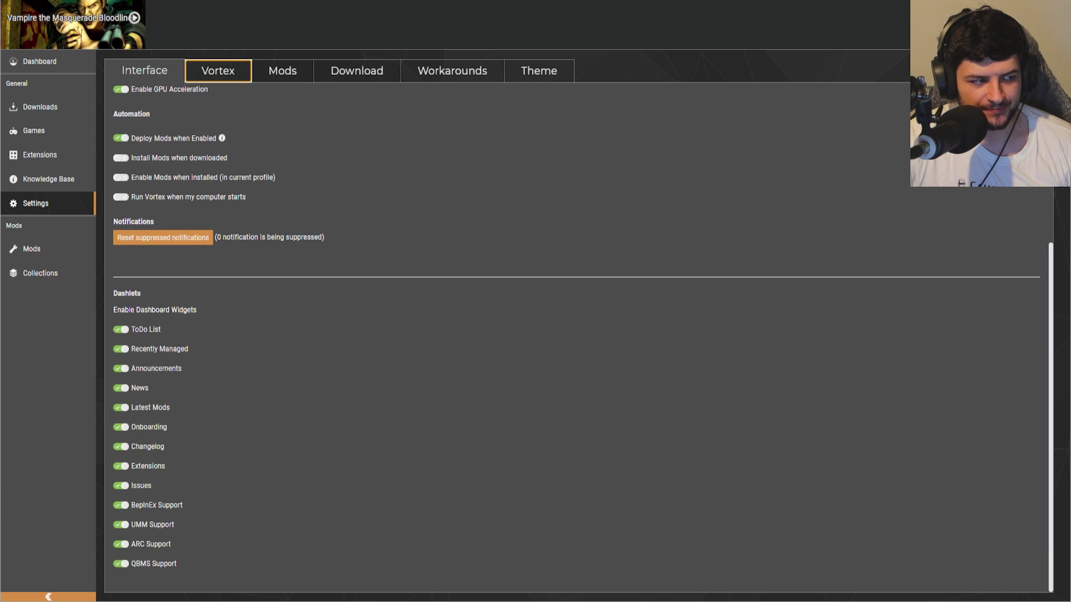
{"action": "left_click", "coordinate": [180, 116]}
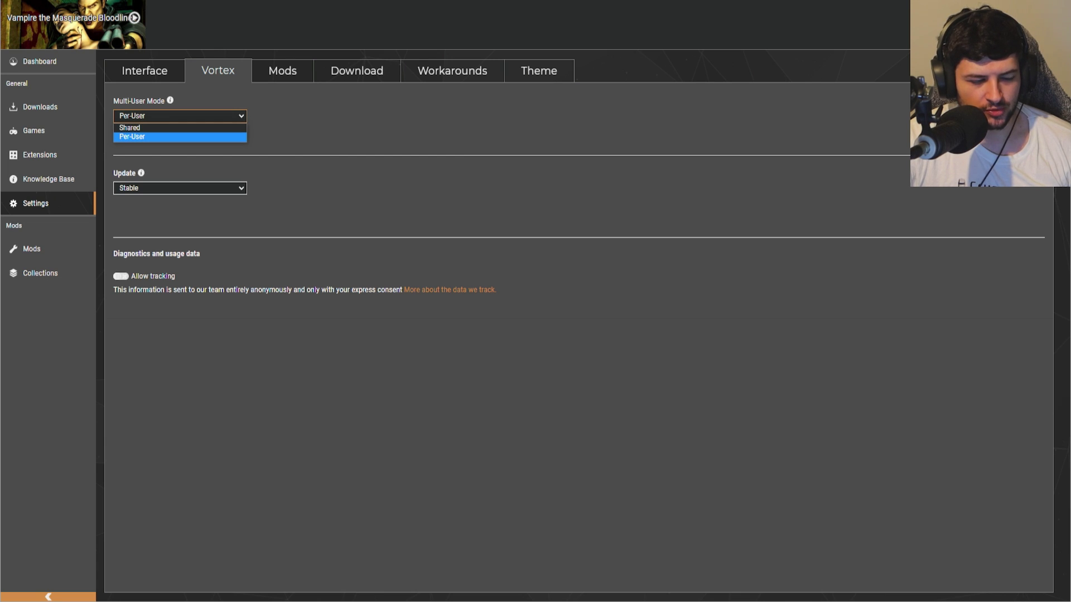
{"action": "left_click", "coordinate": [167, 116]}
{"action": "left_click", "coordinate": [168, 116]}
{"action": "left_click", "coordinate": [167, 116]}
{"action": "left_click", "coordinate": [162, 188]}
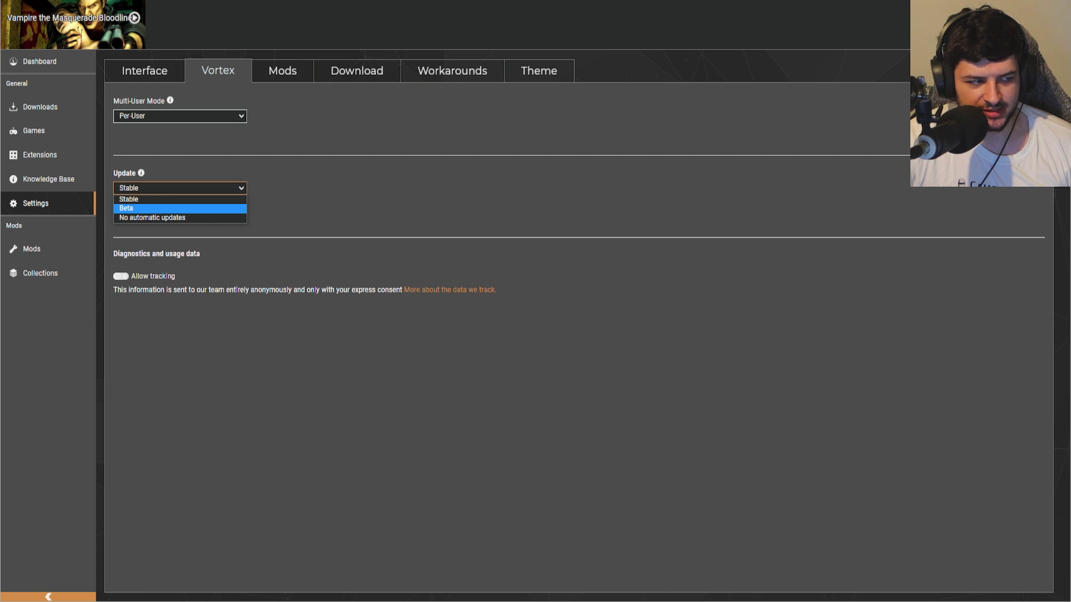
{"action": "left_click", "coordinate": [162, 199]}
{"action": "left_click", "coordinate": [180, 188]}
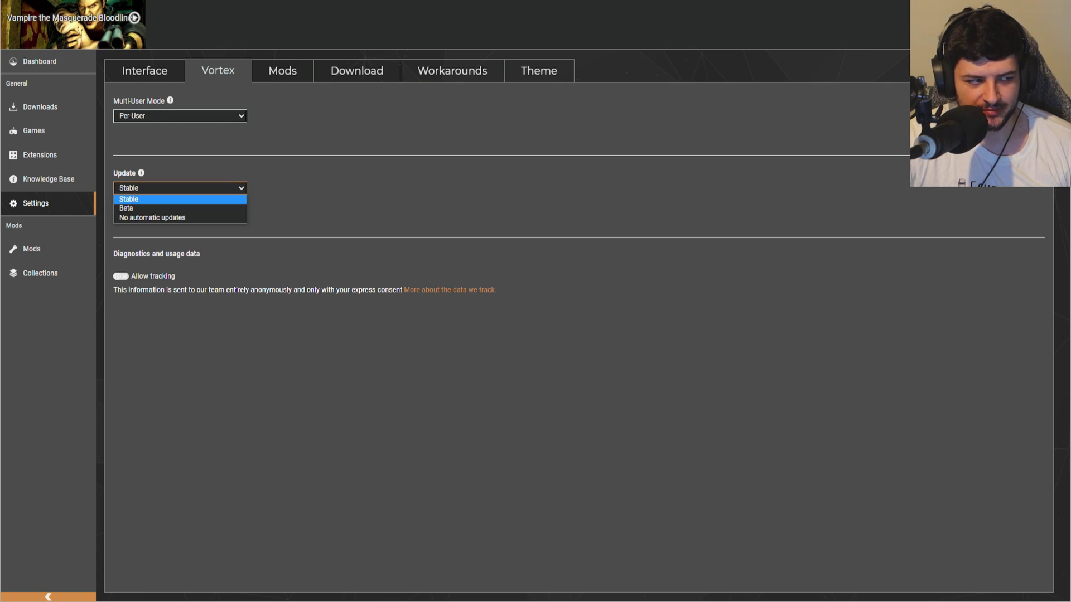
{"action": "key", "text": "Escape"}
Inspect the Mod Staging Folder path and the download folder settings without changing them.
{"action": "left_click", "coordinate": [357, 71]}
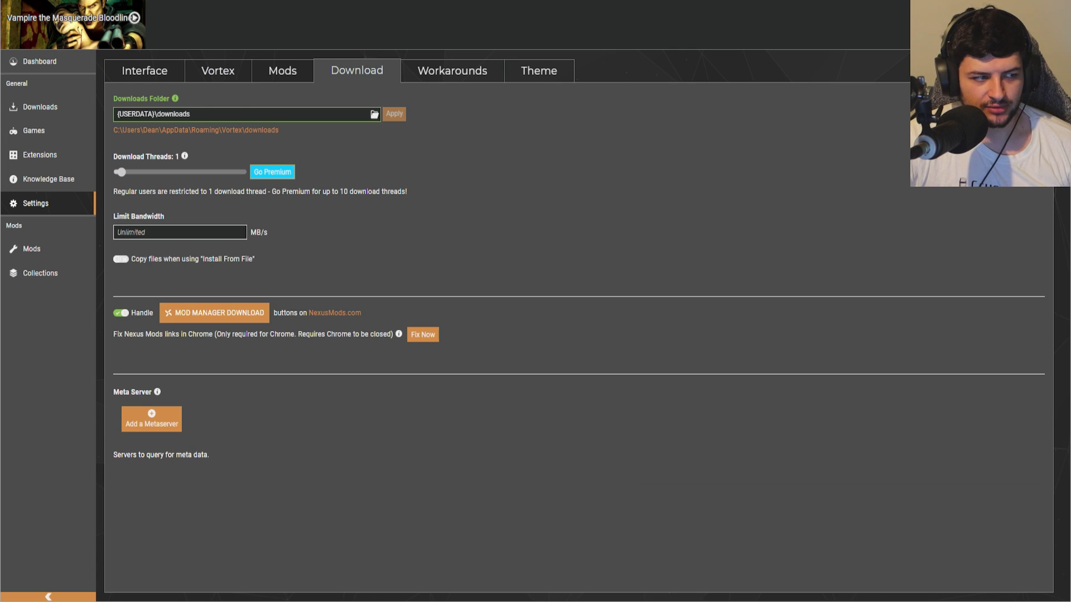
{"action": "left_click", "coordinate": [283, 71]}
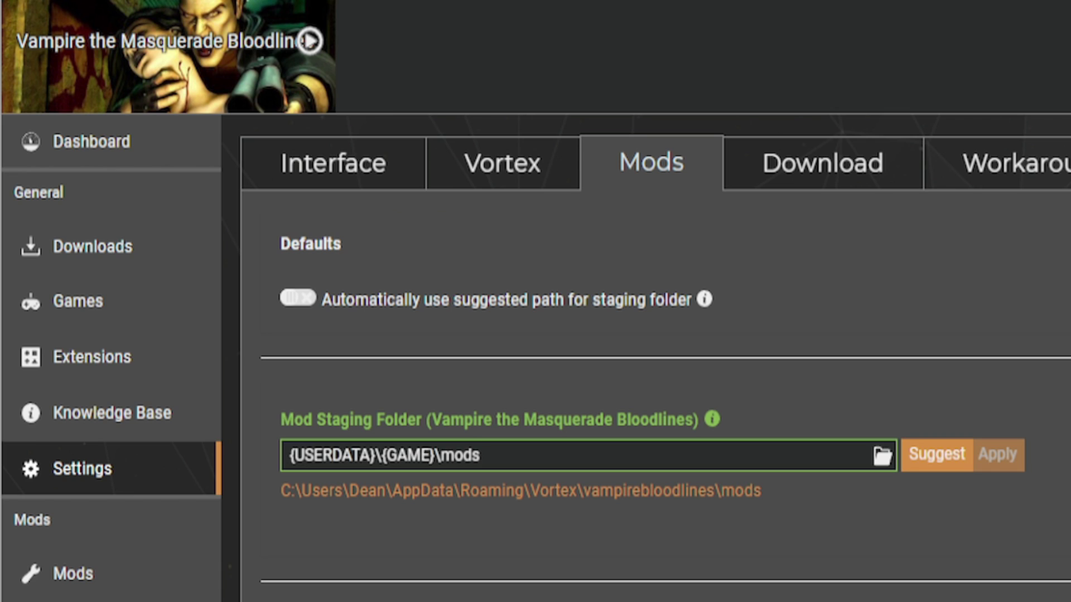
{"action": "left_click_drag", "start_coordinate": [482, 455], "coordinate": [287, 455]}
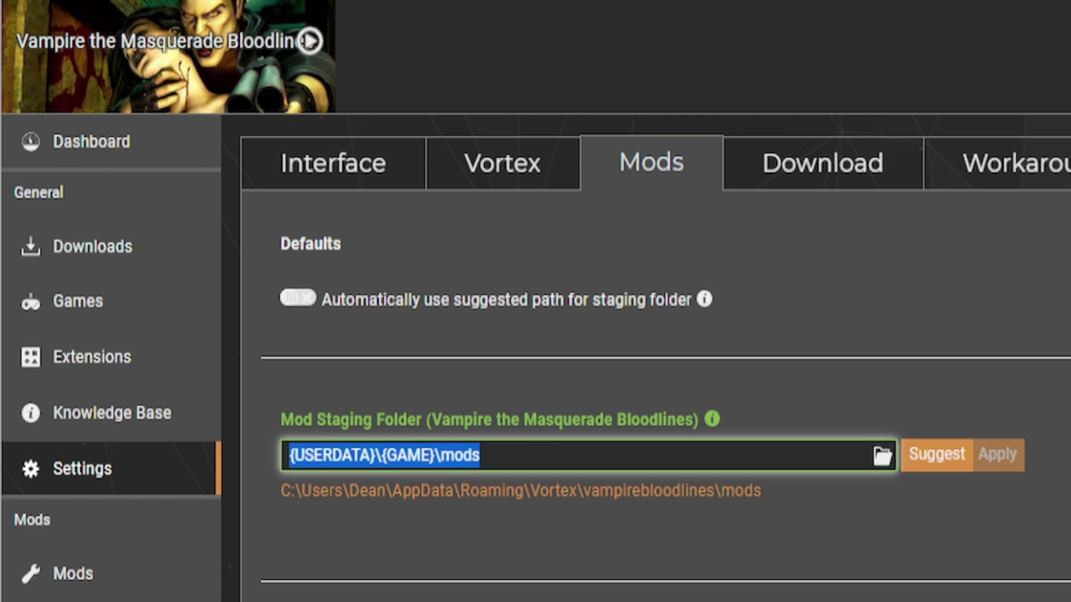
{"action": "left_click", "coordinate": [535, 391]}
{"action": "left_click", "coordinate": [823, 162]}
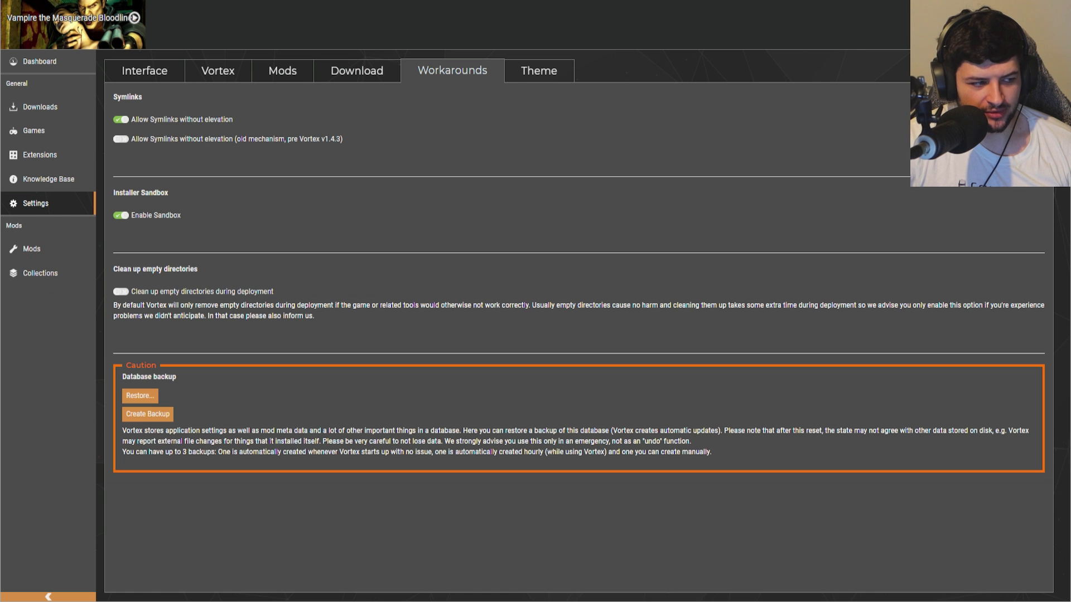
Switch the Vortex theme to contrast, then default, then back to compact.
{"action": "left_click", "coordinate": [538, 70]}
{"action": "left_click", "coordinate": [180, 111]}
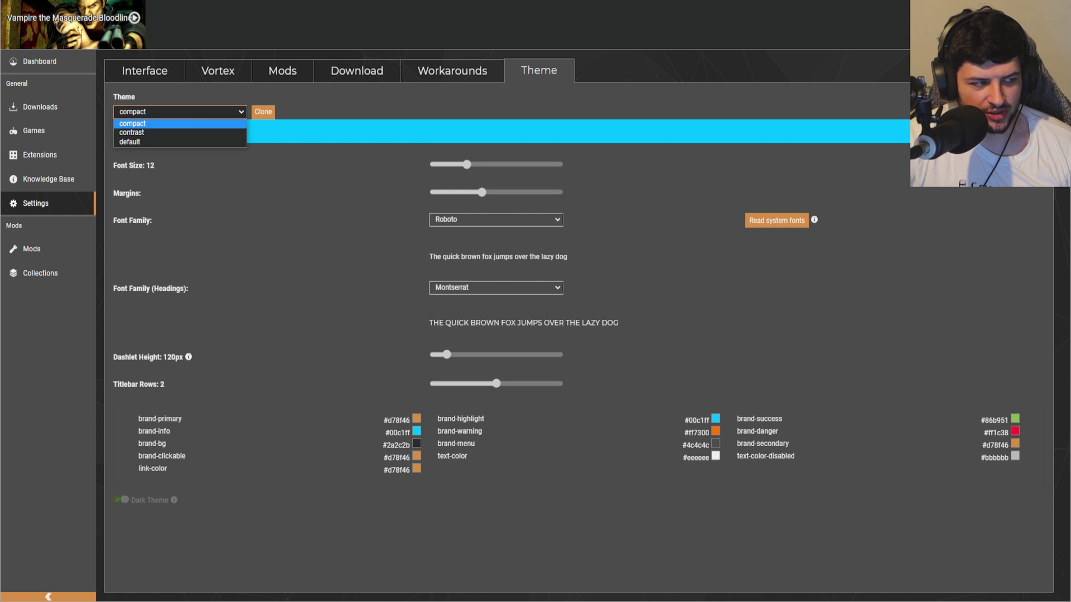
{"action": "left_click", "coordinate": [134, 134]}
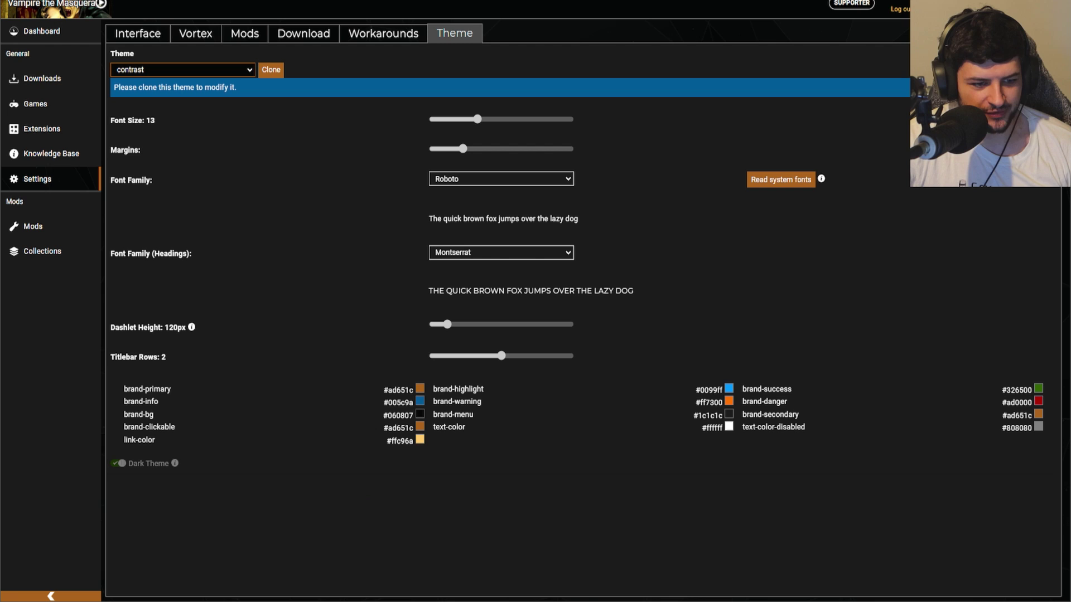
{"action": "left_click", "coordinate": [183, 70]}
{"action": "left_click", "coordinate": [139, 102]}
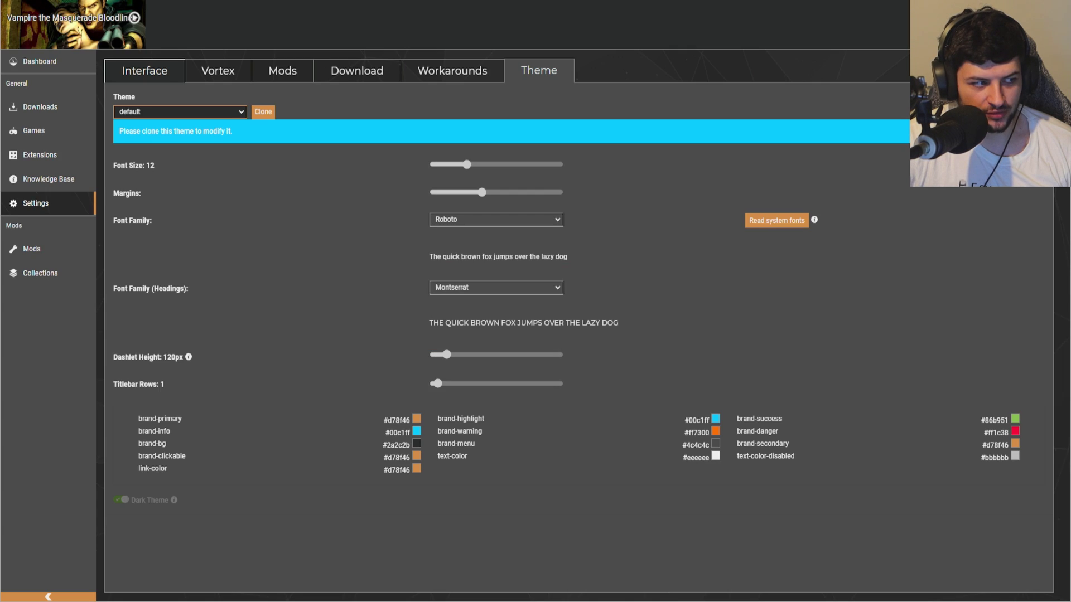
{"action": "left_click", "coordinate": [180, 111]}
{"action": "left_click", "coordinate": [134, 123]}
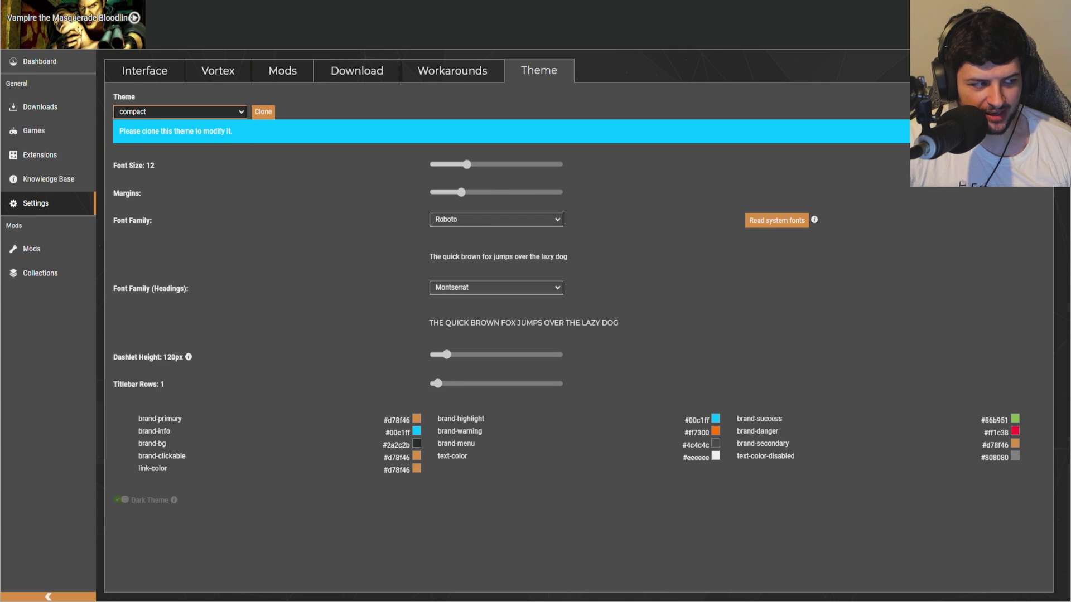
{"action": "left_click", "coordinate": [172, 68]}
{"action": "left_click", "coordinate": [313, 167]}
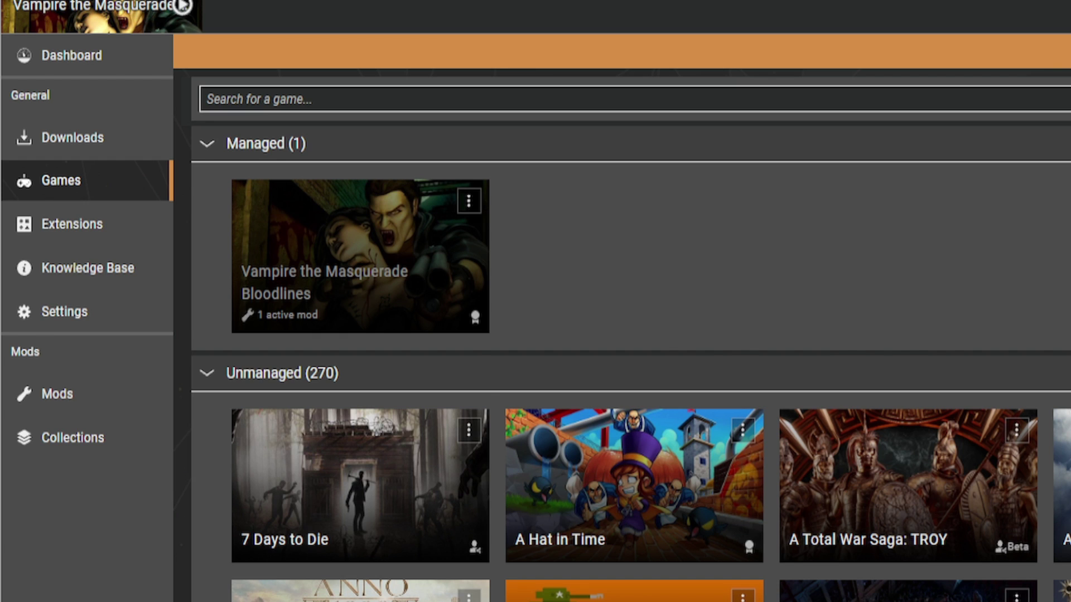
From the Bloodlines game details, open its Nexus Mods page, then close the details panel.
{"action": "left_click", "coordinate": [469, 200]}
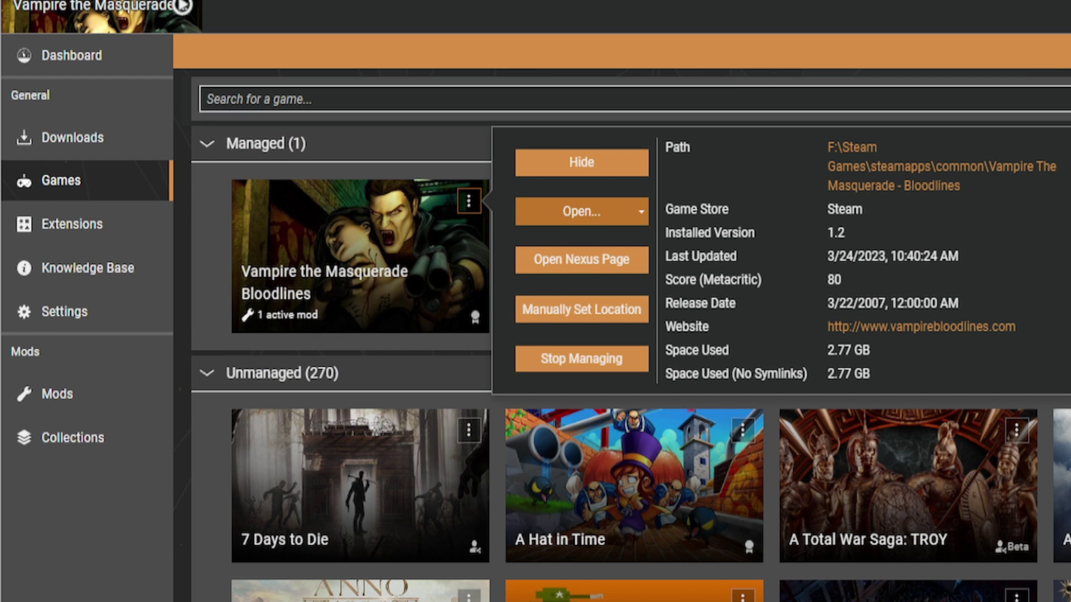
{"action": "left_click", "coordinate": [582, 212]}
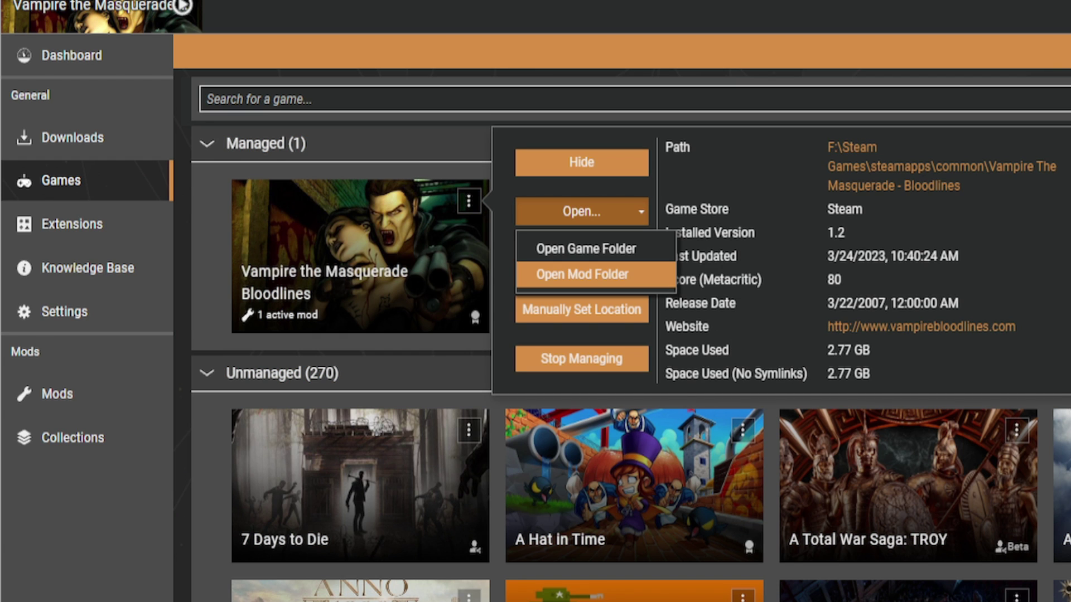
{"action": "left_click", "coordinate": [664, 290]}
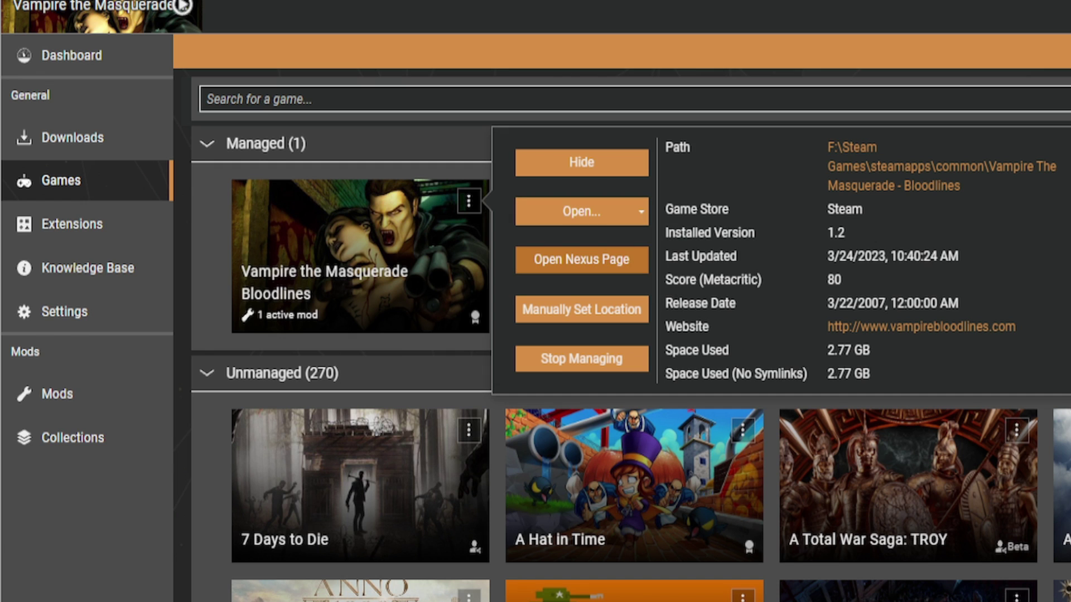
{"action": "left_click", "coordinate": [581, 260]}
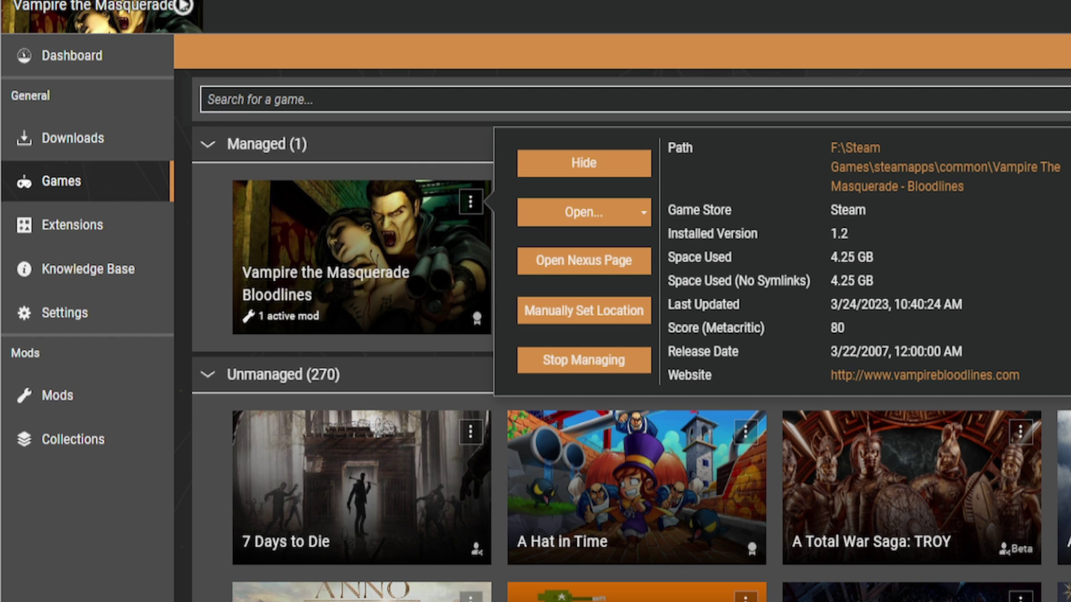
{"action": "key", "text": "Escape"}
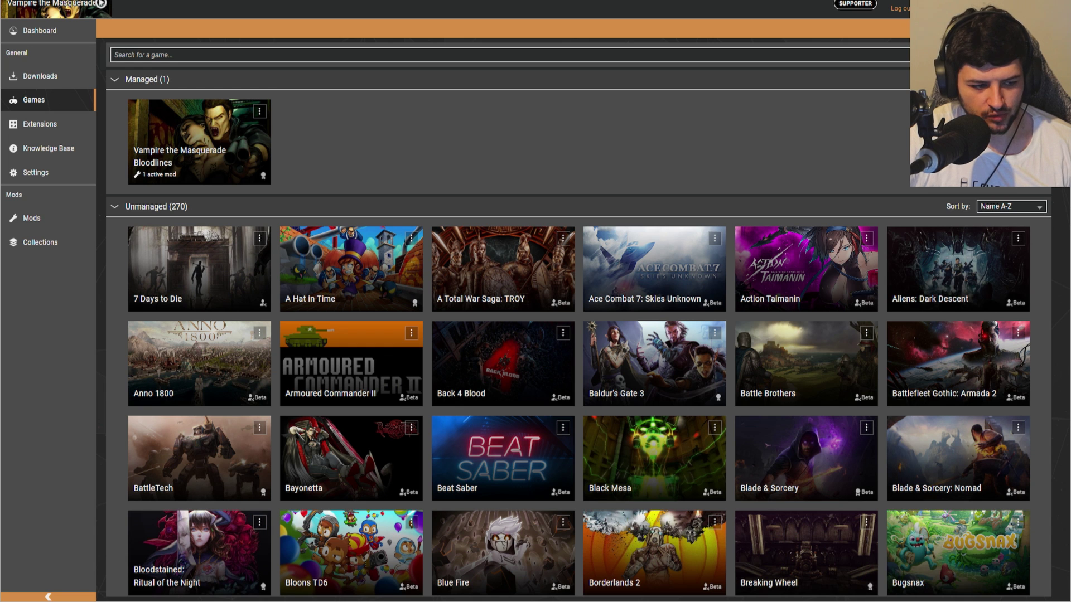
{"action": "scroll", "coordinate": [579, 335], "scroll_direction": "down", "scroll_amount": 2}
{"action": "scroll", "coordinate": [579, 335], "scroll_direction": "up", "scroll_amount": 2}
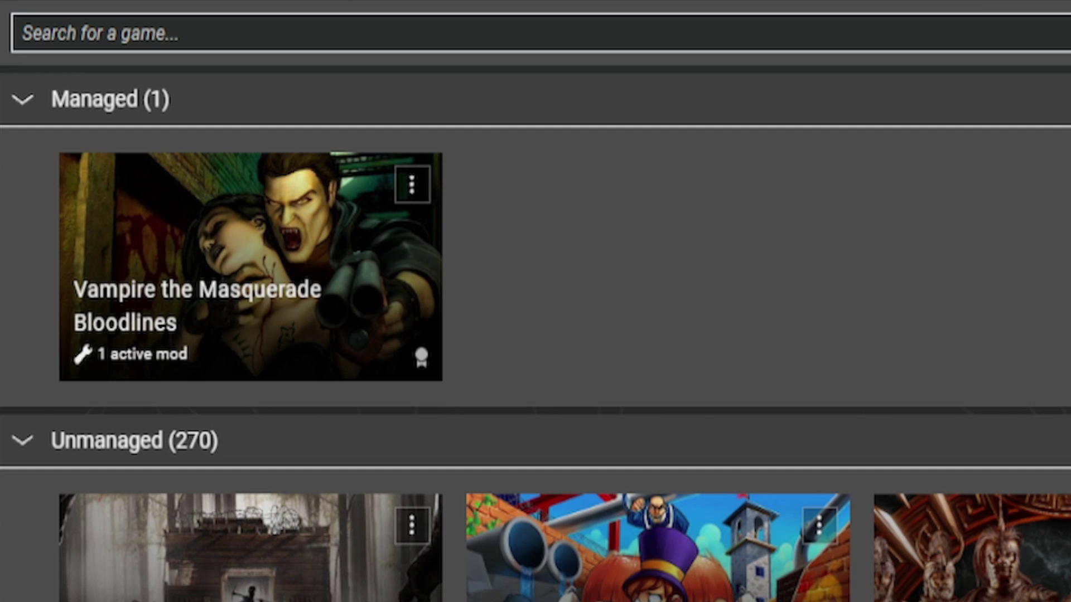
{"action": "left_click", "coordinate": [101, 34]}
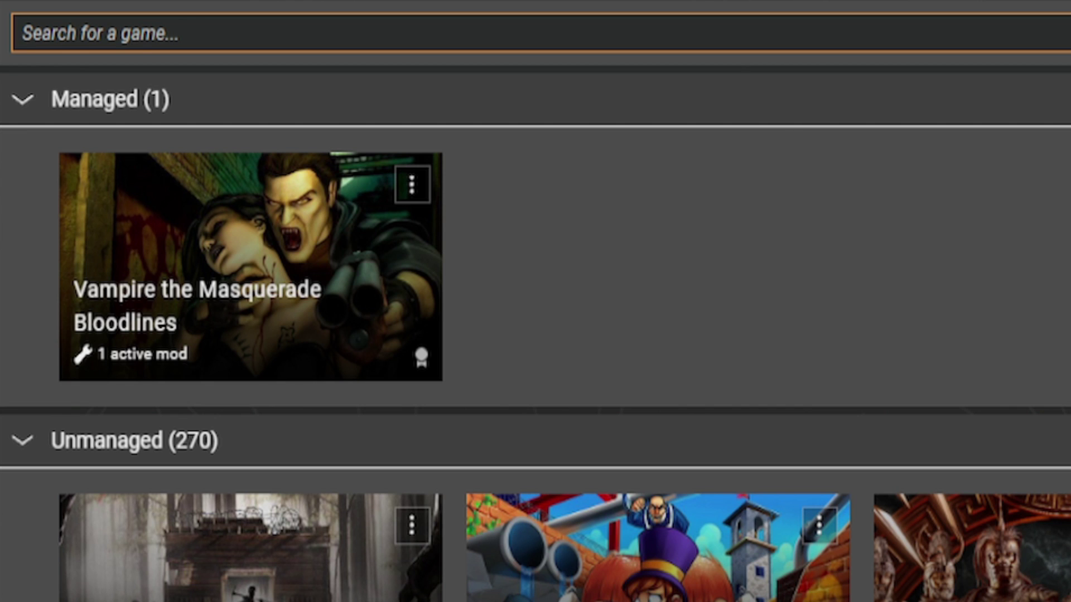
{"action": "type", "text": "skyrim"}
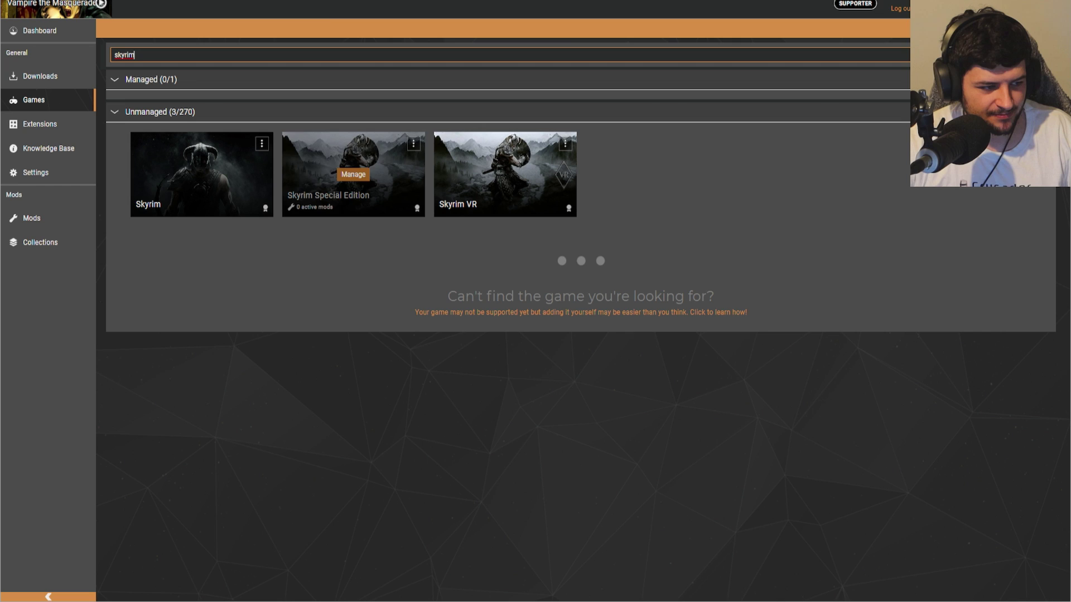
{"action": "key", "text": "ctrl+a"}
{"action": "key", "text": "BackSpace"}
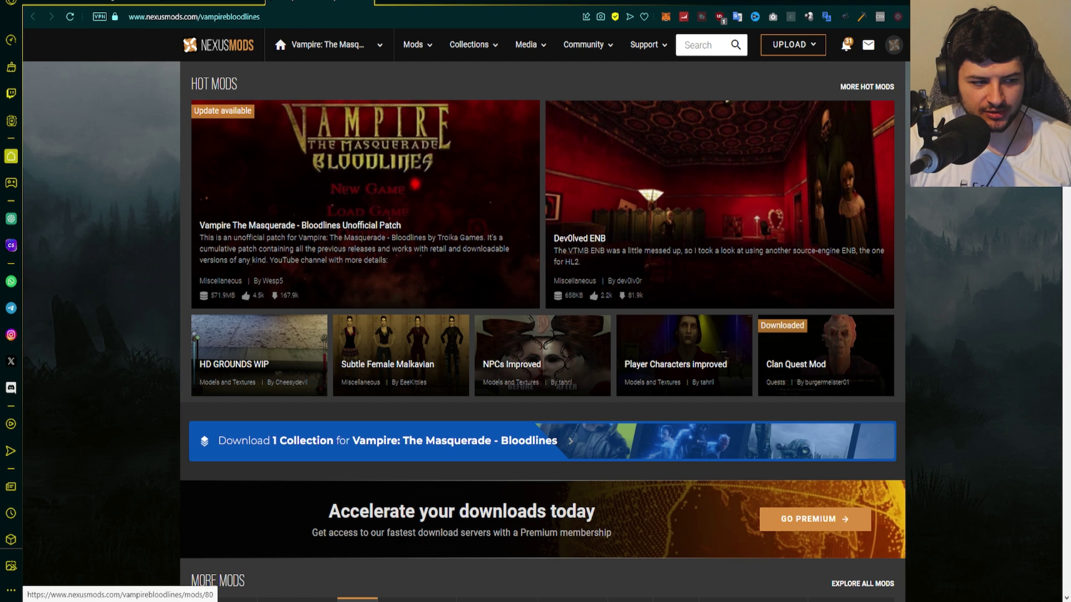
From the Popular (All Time) mods list, start the free Slow Download of Dev0lved ENB.
{"action": "scroll", "coordinate": [542, 357], "scroll_direction": "down", "scroll_amount": 10}
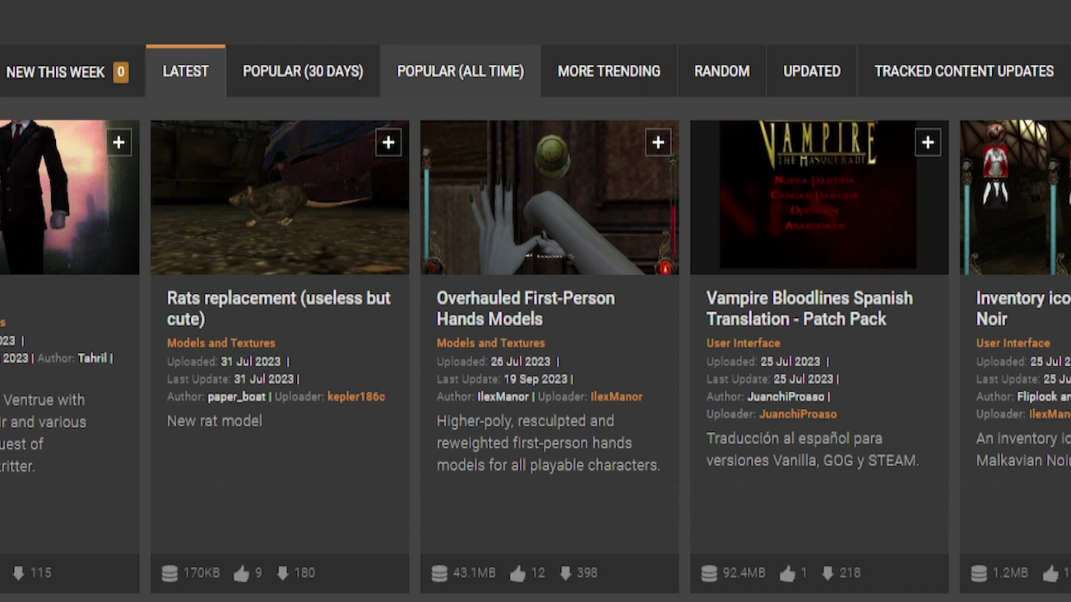
{"action": "left_click", "coordinate": [460, 71]}
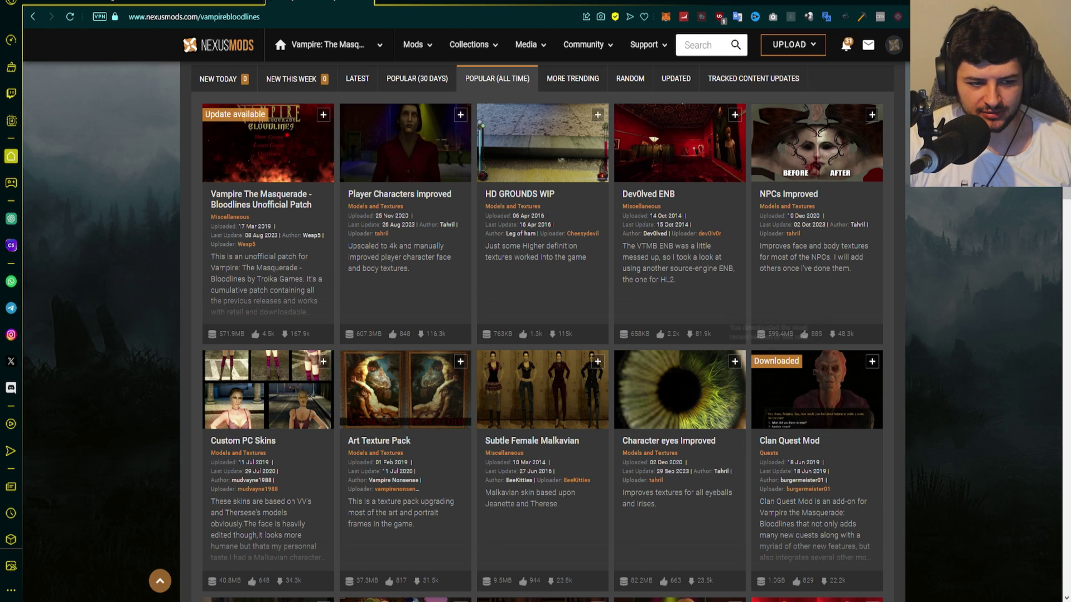
{"action": "scroll", "coordinate": [563, 398], "scroll_direction": "down", "scroll_amount": 4}
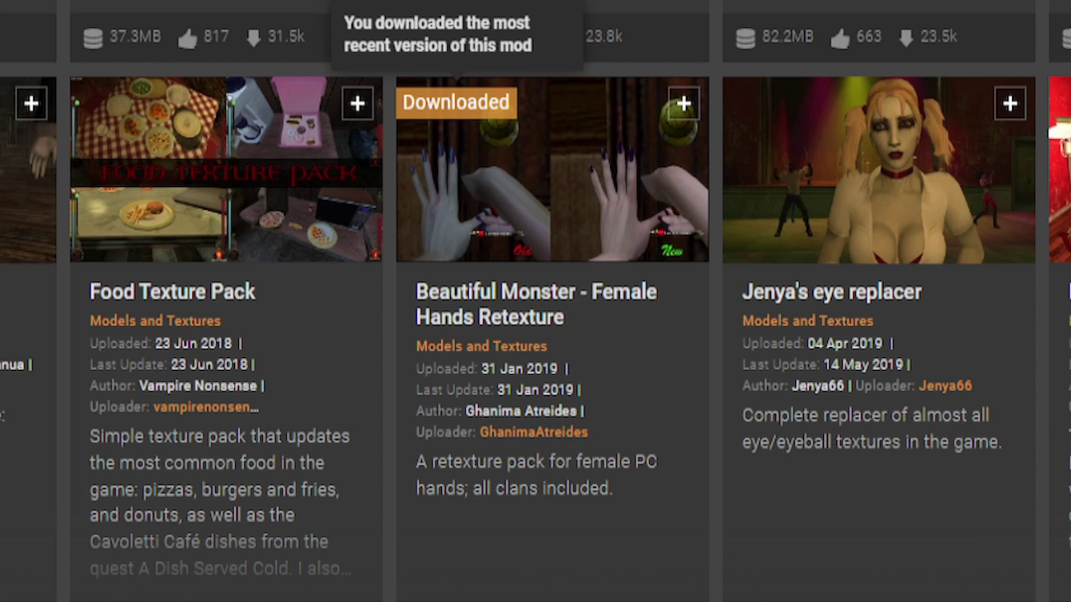
{"action": "scroll", "coordinate": [456, 103], "scroll_direction": "up", "scroll_amount": 7}
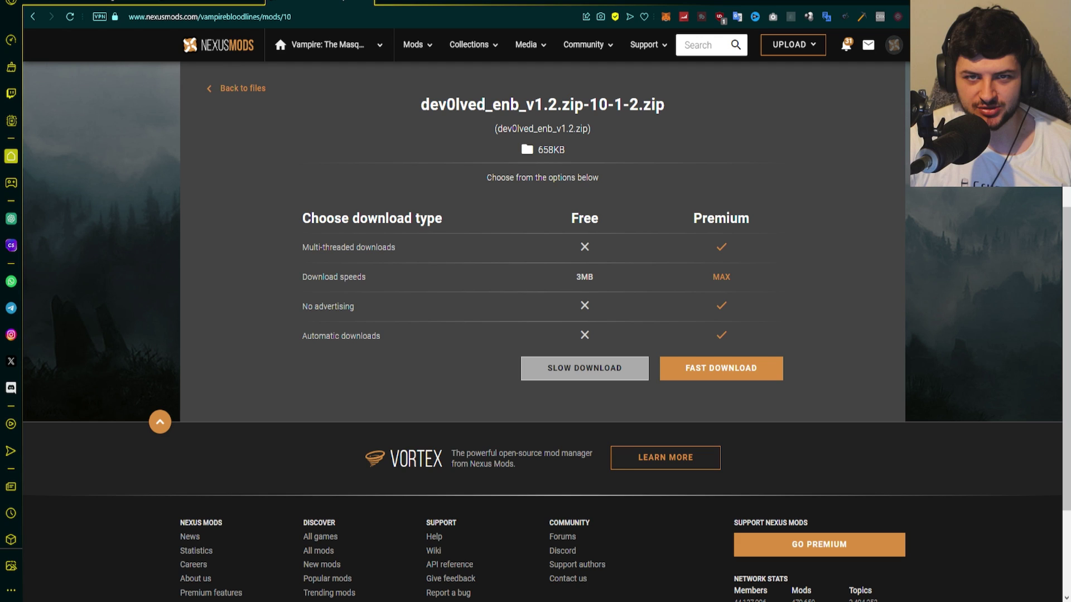
{"action": "left_click", "coordinate": [584, 369]}
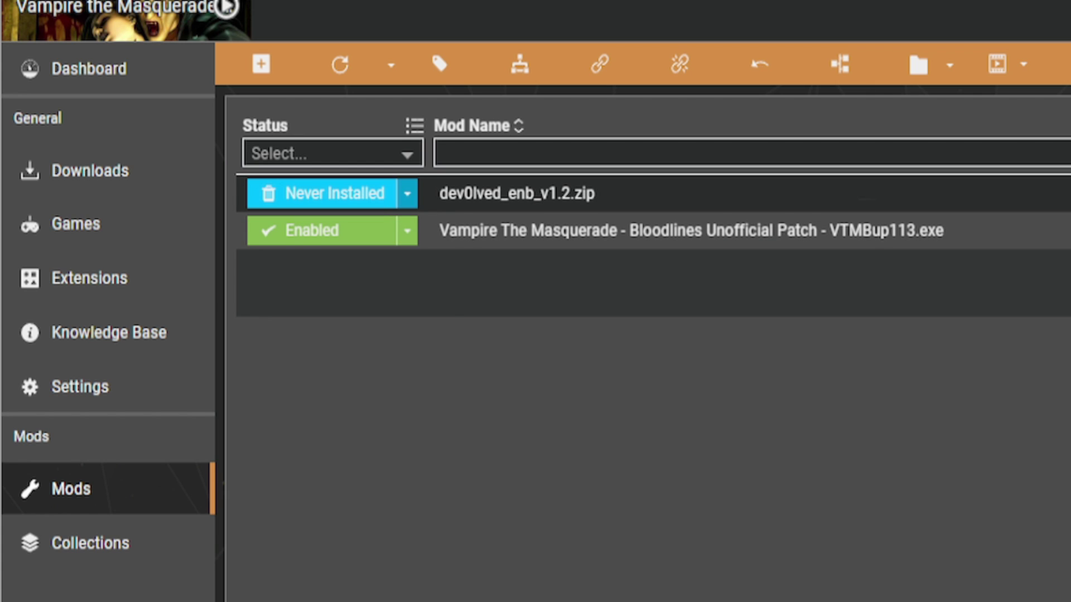
Set the dev0lved ENB to Enabled, then review and close the redundant mods notification.
{"action": "left_click", "coordinate": [408, 193]}
{"action": "left_click", "coordinate": [331, 234]}
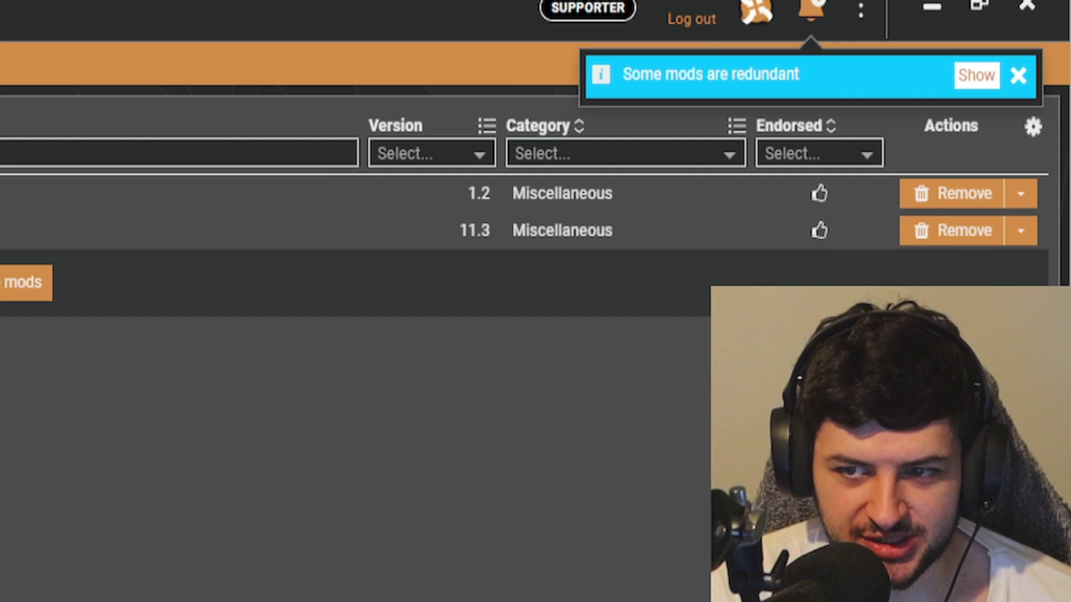
{"action": "left_click", "coordinate": [811, 10]}
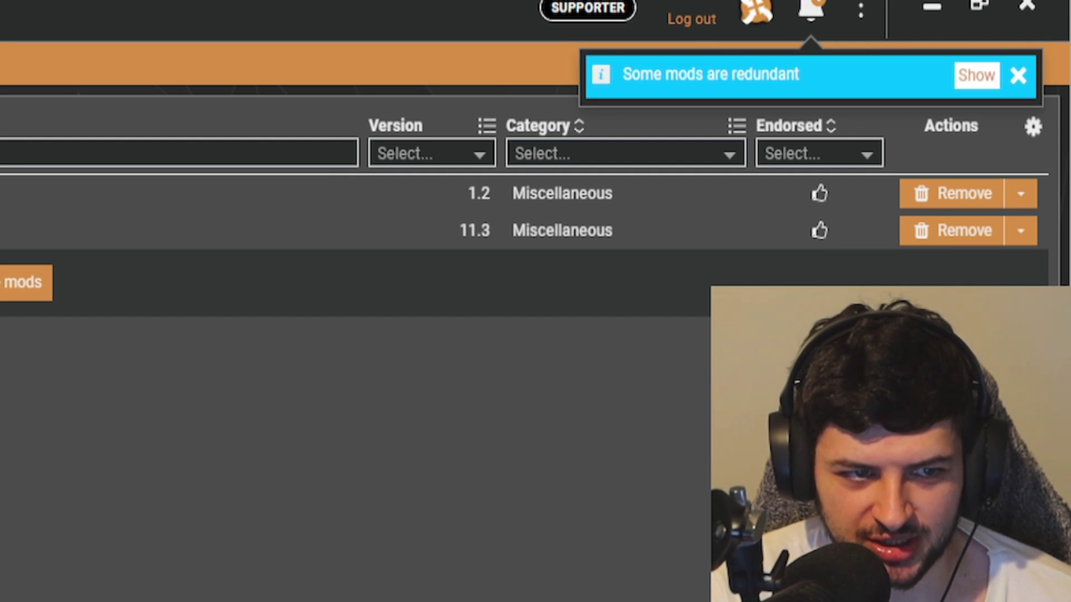
{"action": "left_click", "coordinate": [977, 75]}
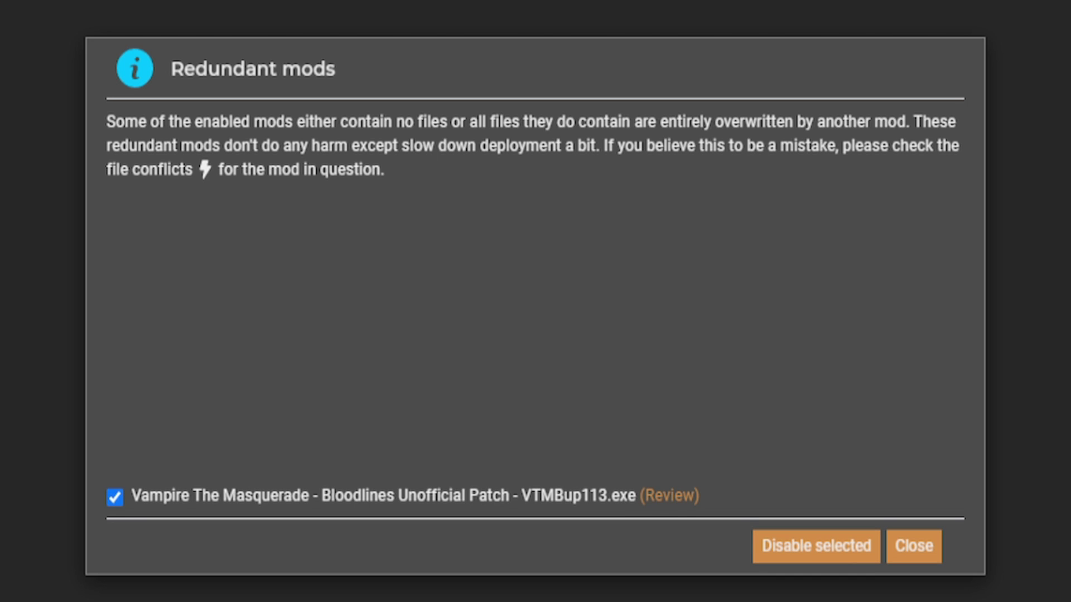
{"action": "left_click", "coordinate": [913, 546]}
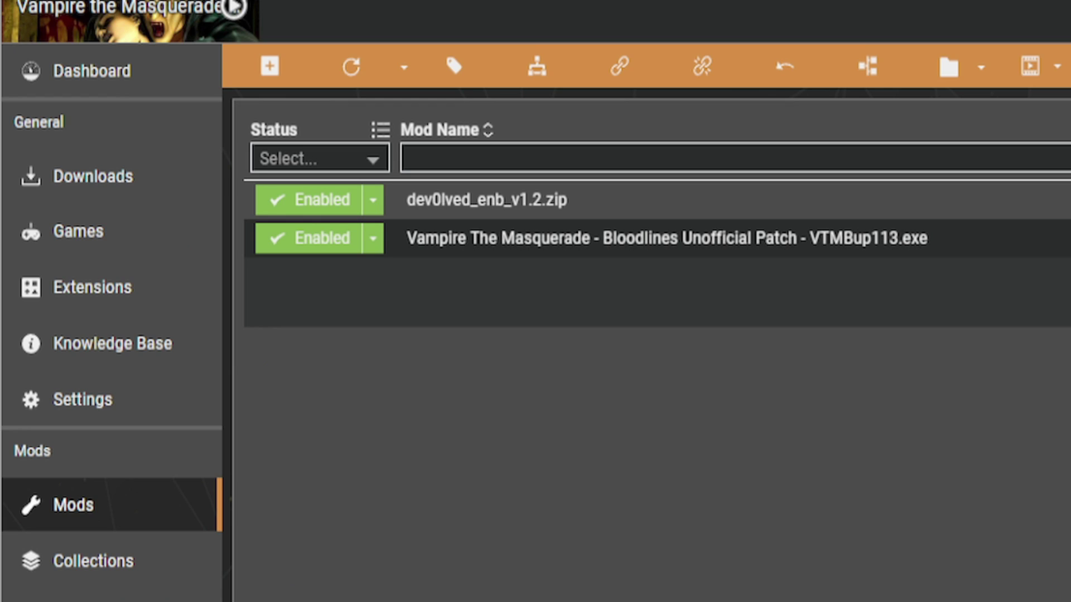
Run Check for Update on the Unofficial Patch 11.3 and view its newer release online.
{"action": "right_click", "coordinate": [595, 246]}
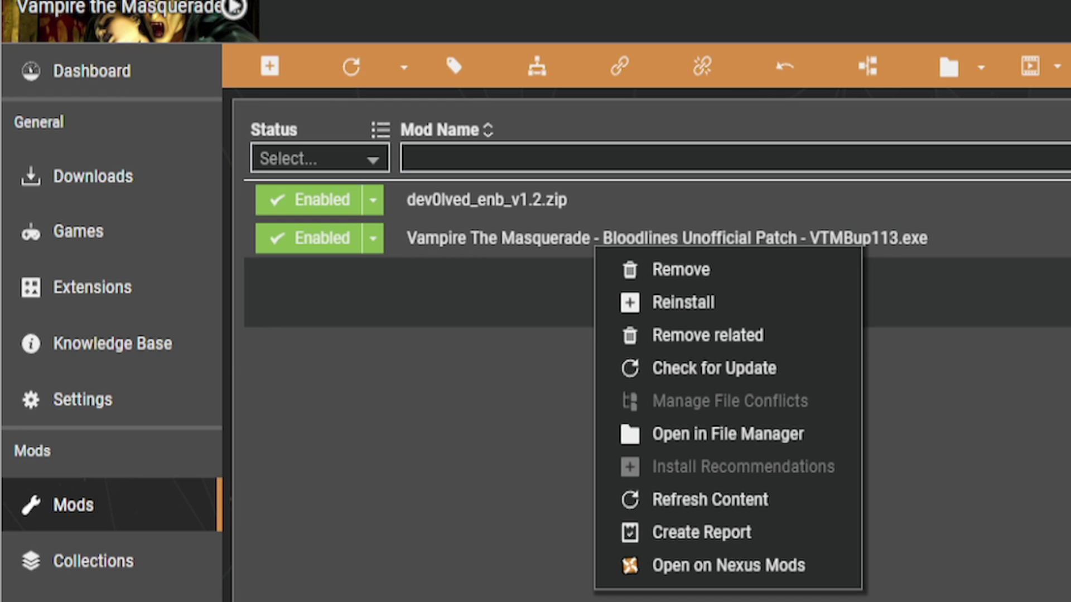
{"action": "left_click", "coordinate": [714, 368]}
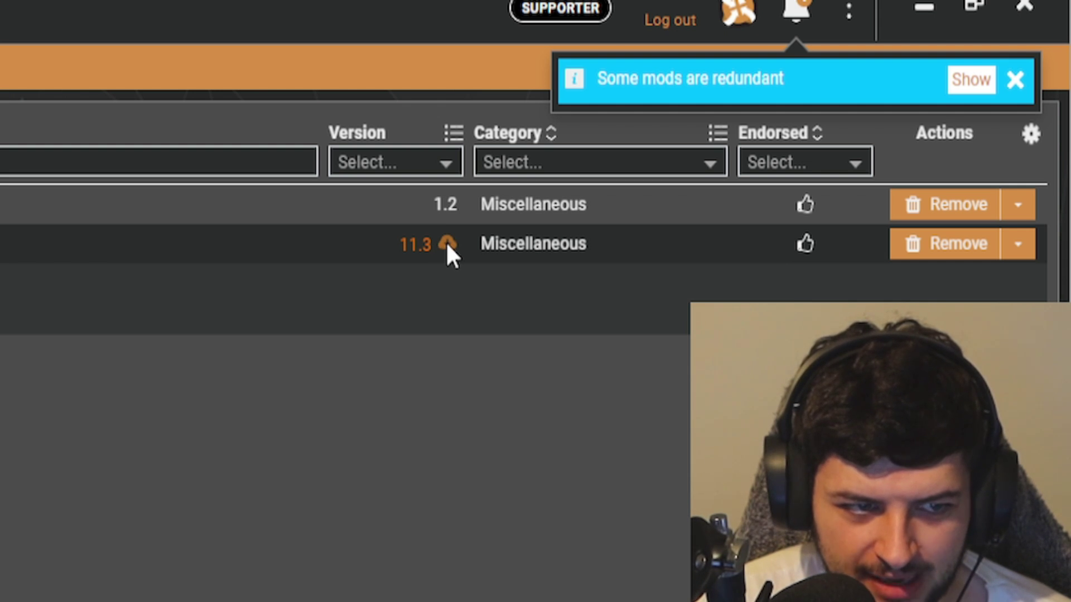
{"action": "left_click", "coordinate": [448, 243]}
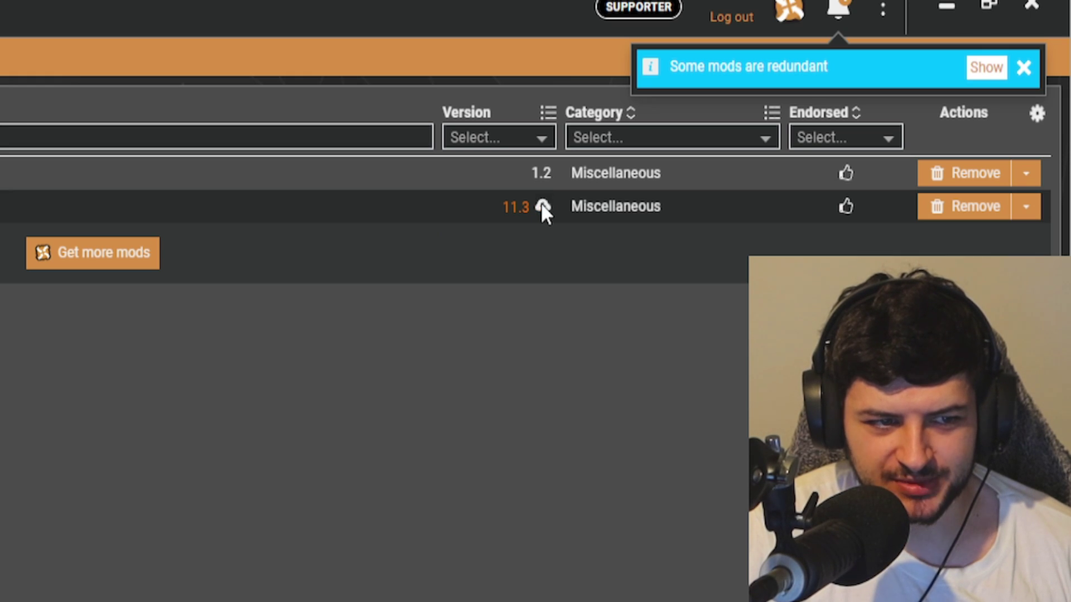
{"action": "right_click", "coordinate": [541, 204]}
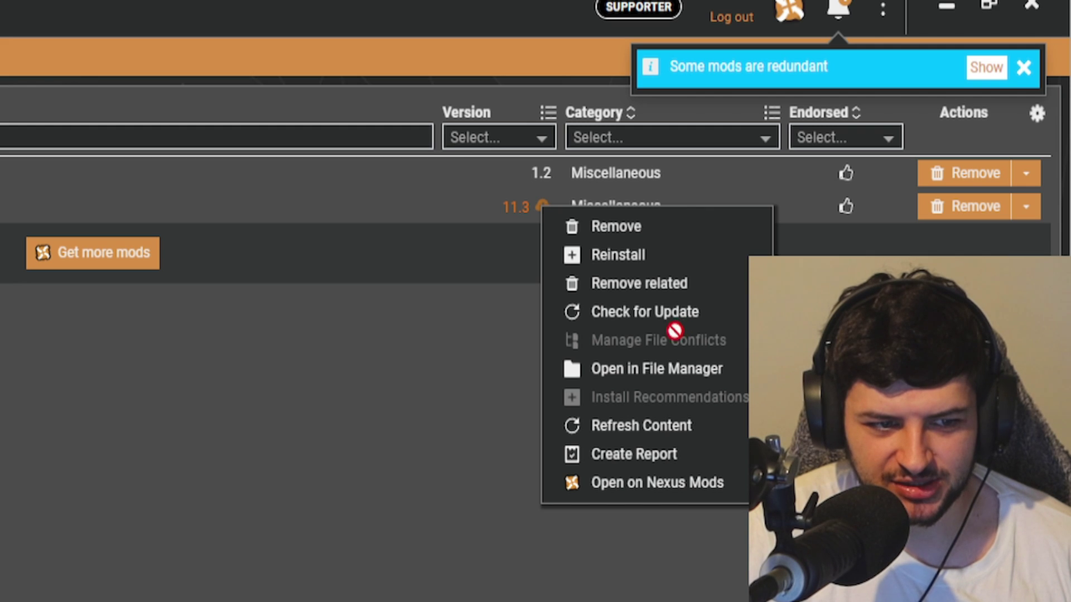
{"action": "left_click", "coordinate": [486, 332]}
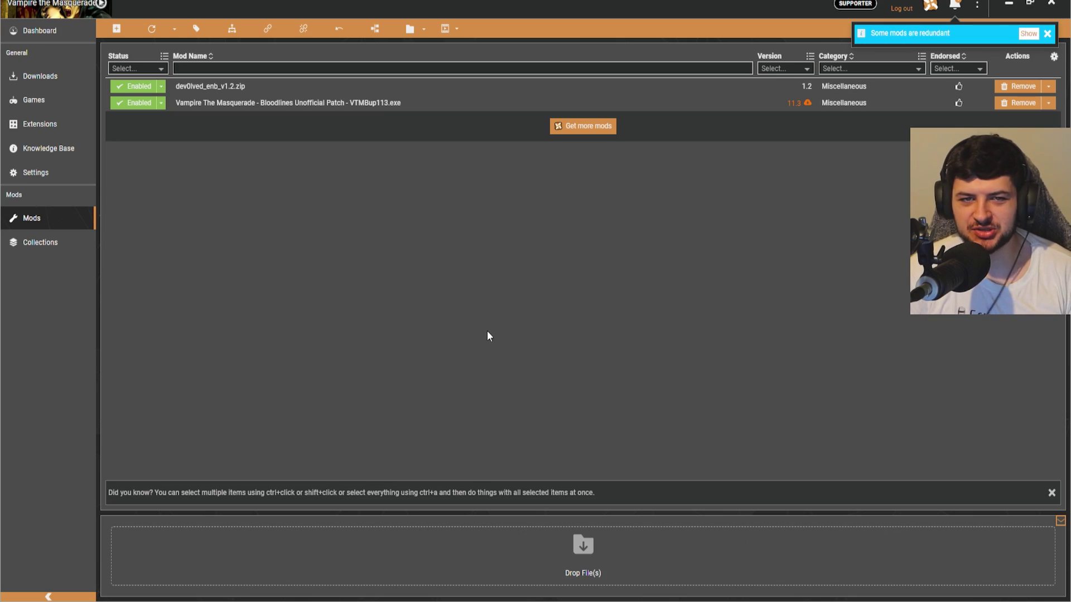